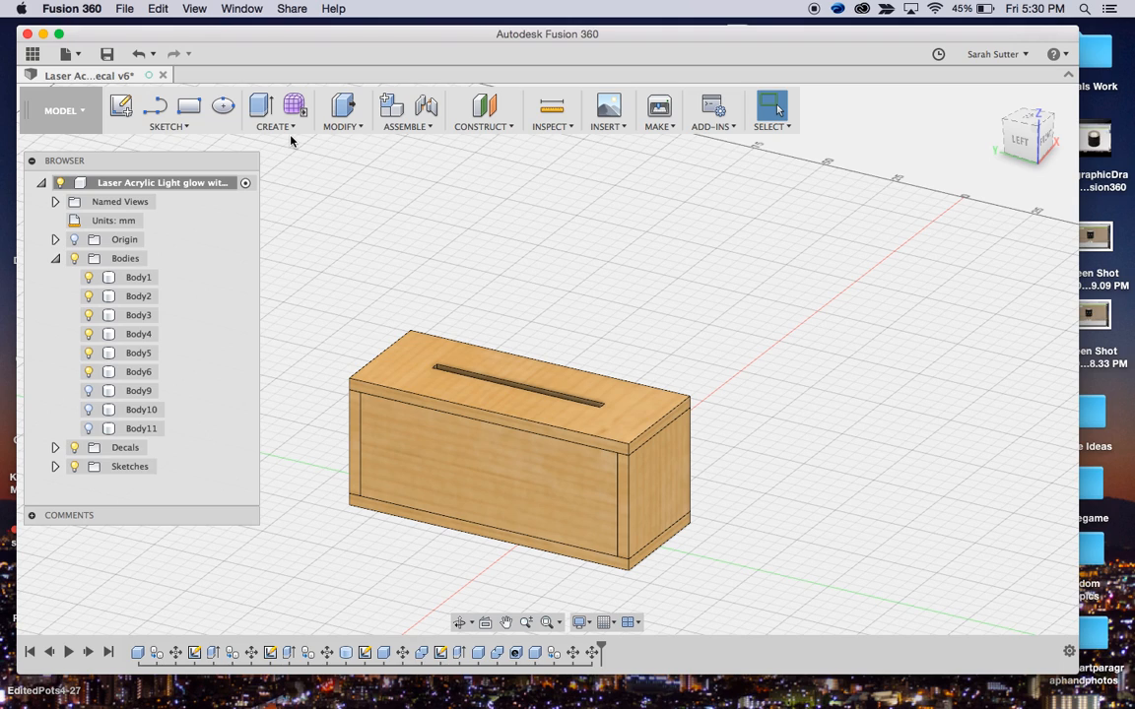
Temporarily hide the box's top, side and back panels (Body2, Body3, Body5) to look inside, and show them again.
click(439, 448)
click(88, 297)
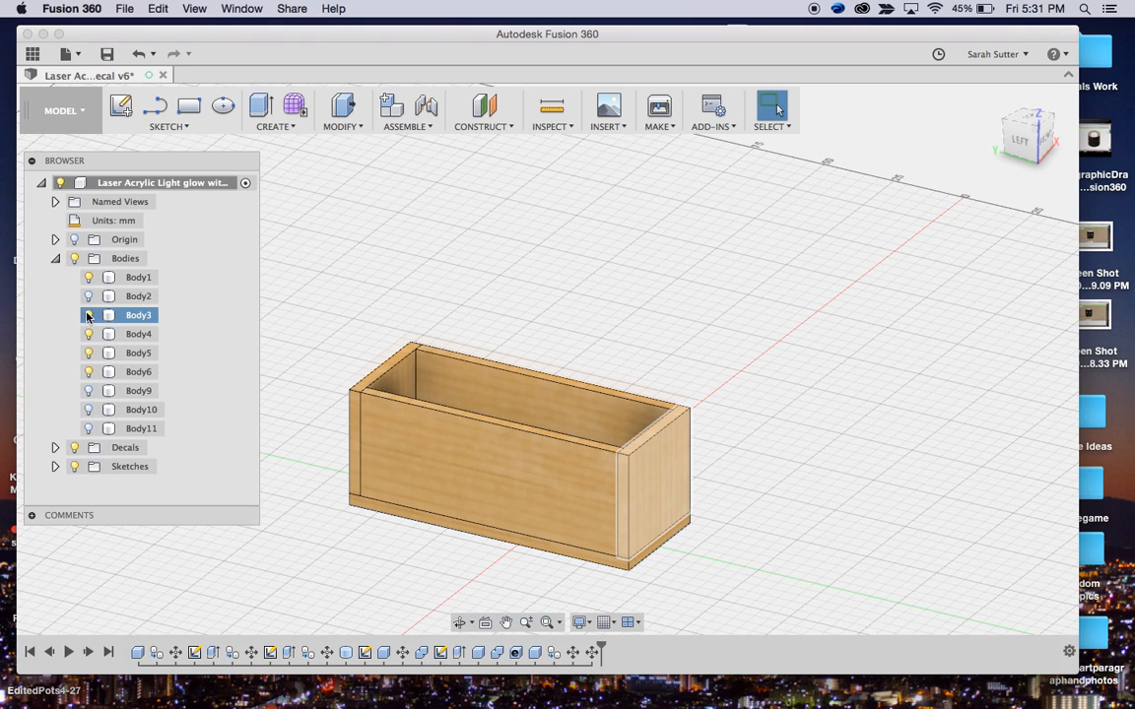
click(89, 315)
click(88, 352)
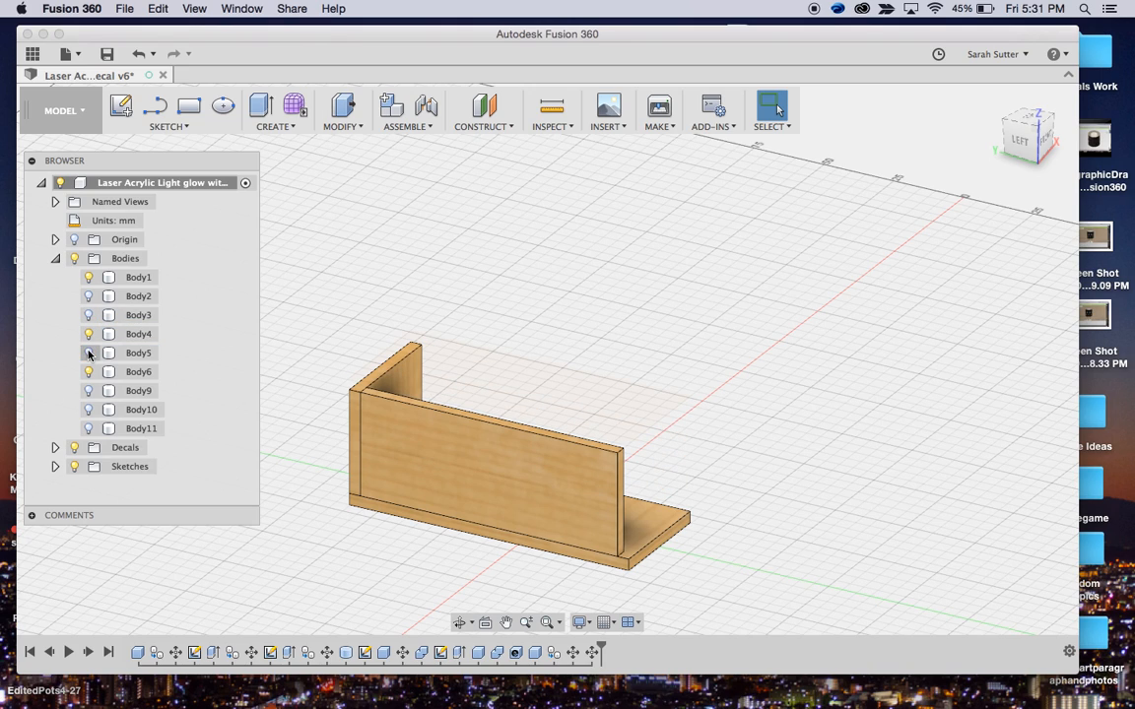
click(88, 335)
click(88, 315)
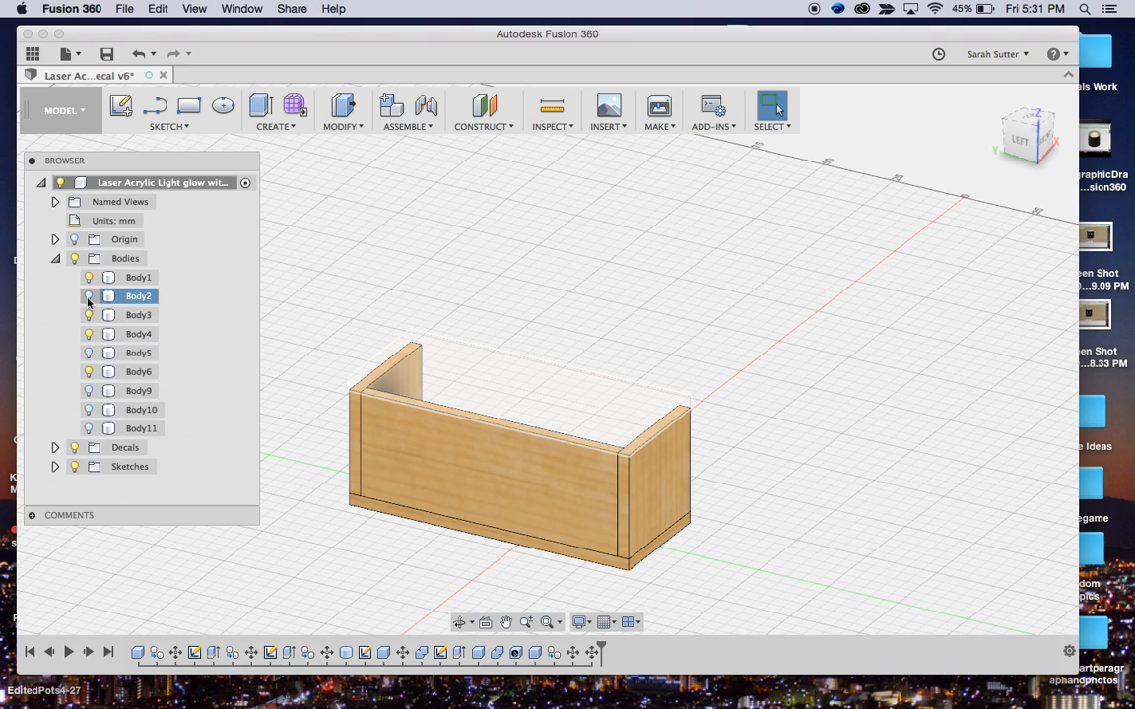
click(89, 296)
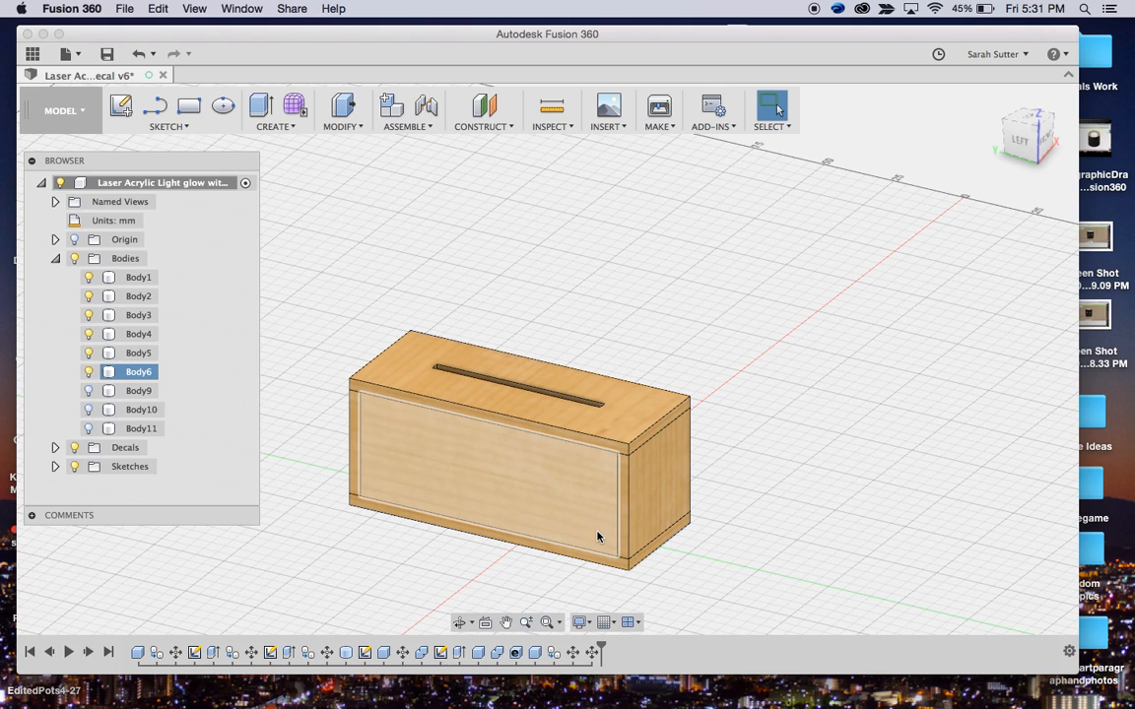
Show the light strip (Body10) and the acrylic pig panel (Body9).
click(89, 410)
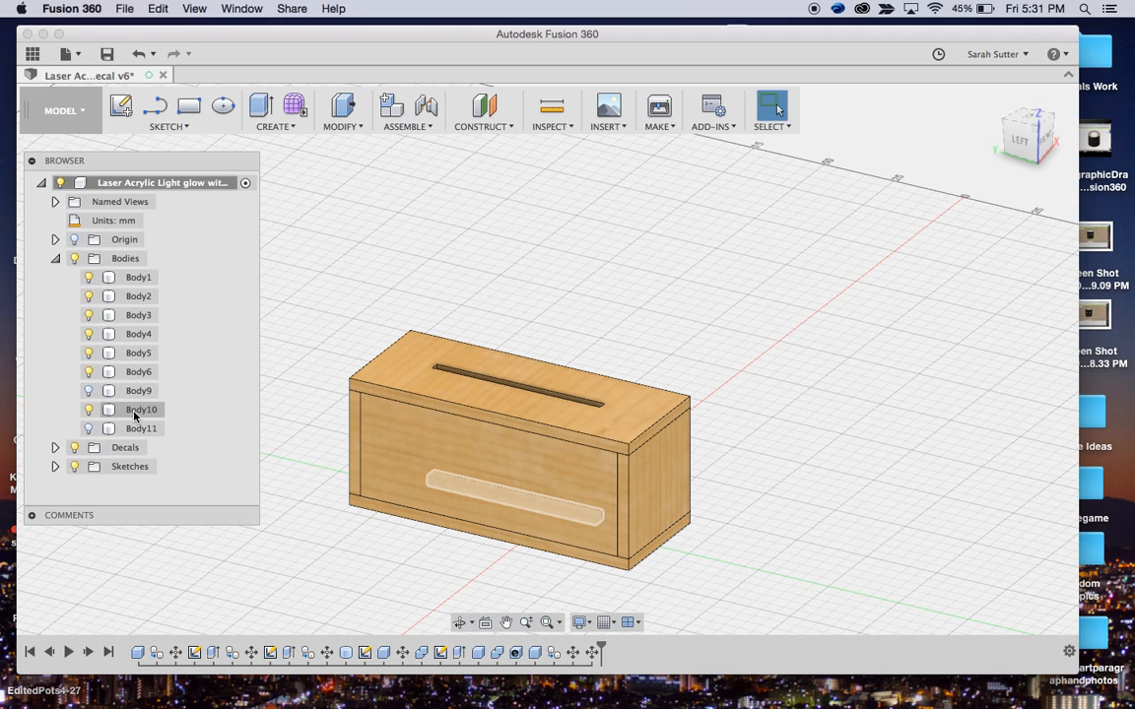
click(88, 391)
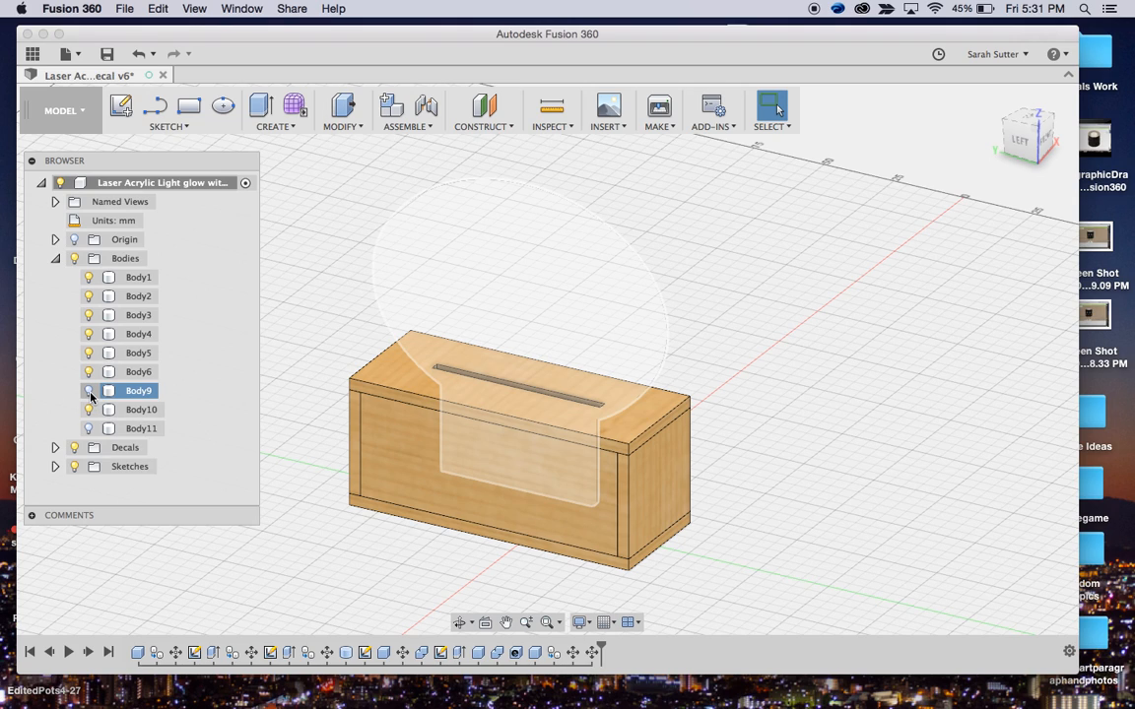
click(90, 393)
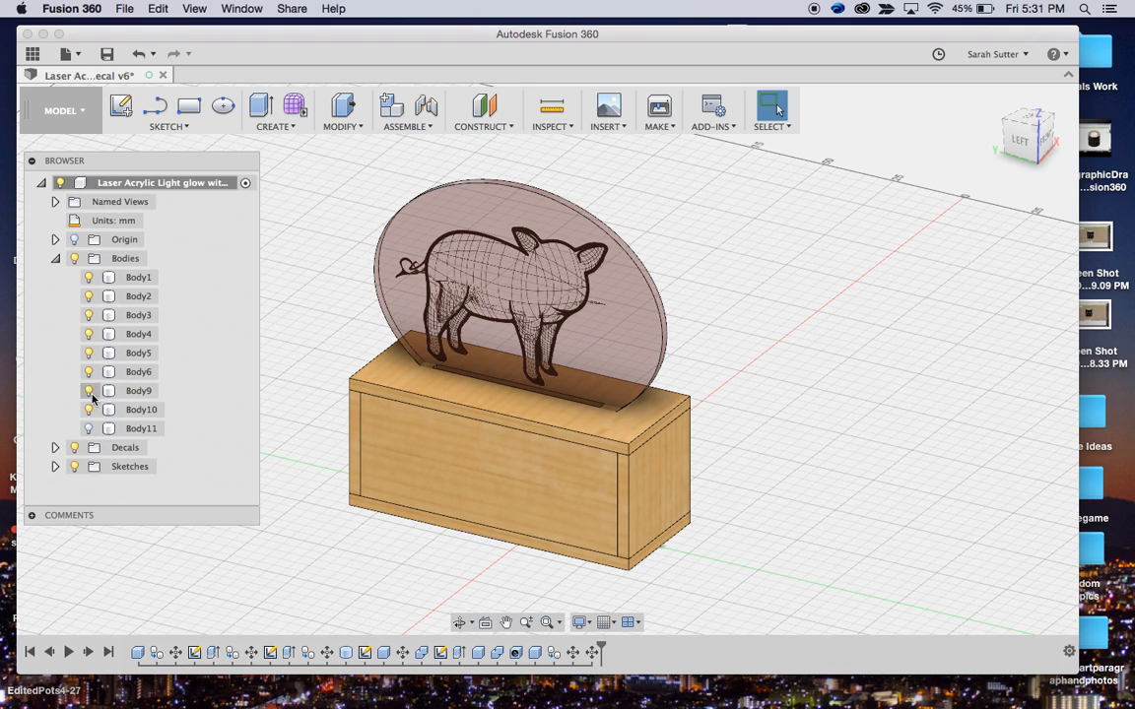
Hide the front panel (Body6) and view the acrylic and light strip inside the box from the left side.
click(443, 464)
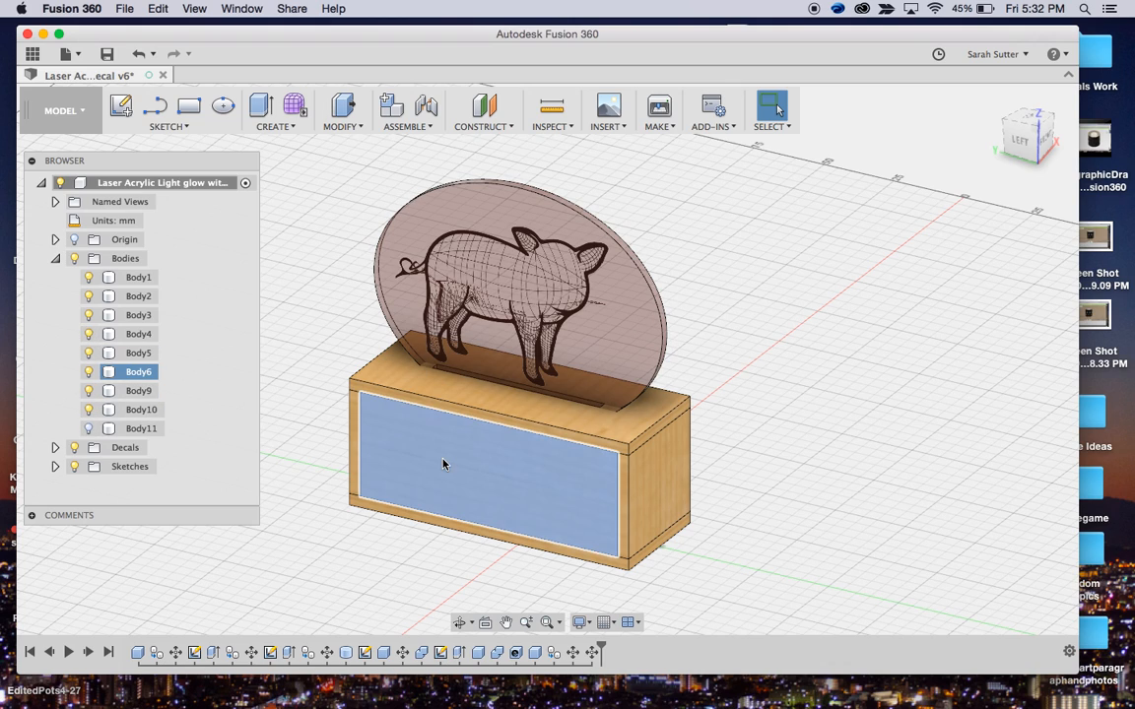
click(443, 465)
click(90, 372)
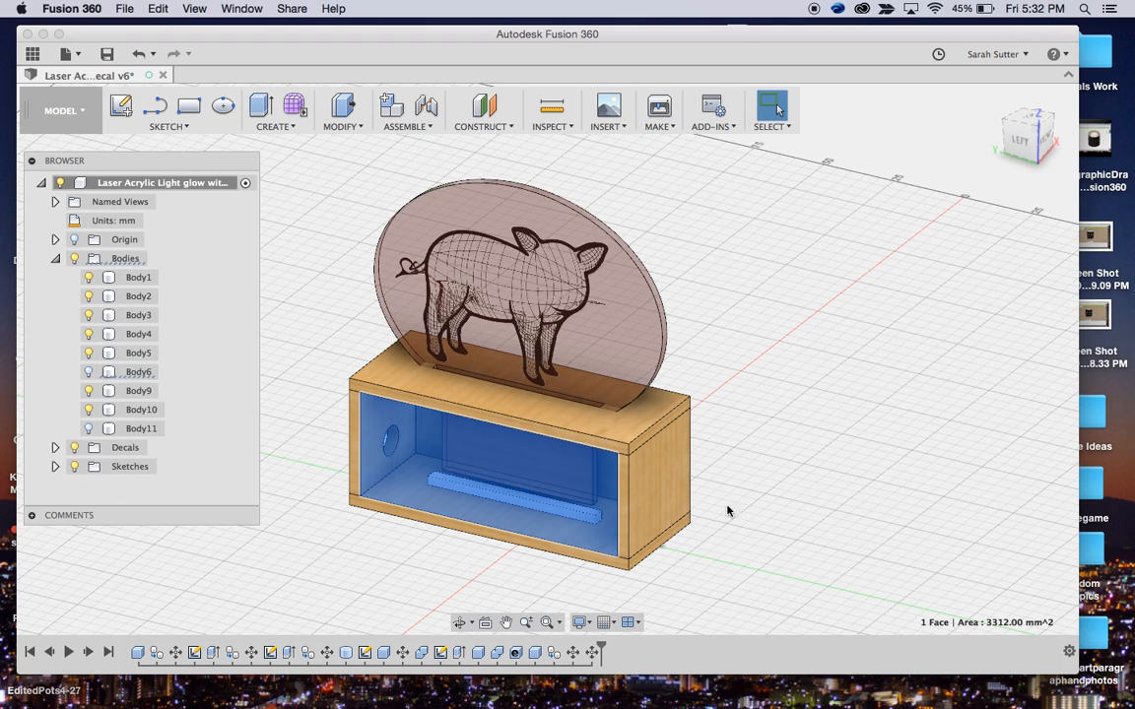
drag(1036, 144, 1045, 132)
click(894, 398)
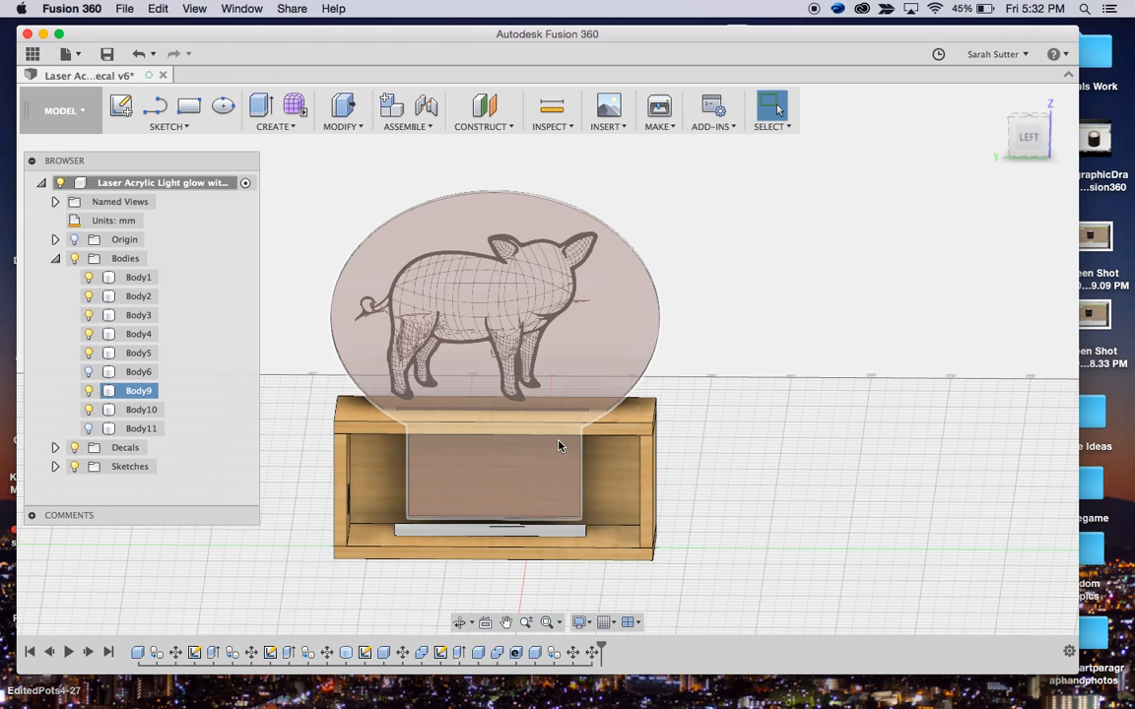
click(591, 392)
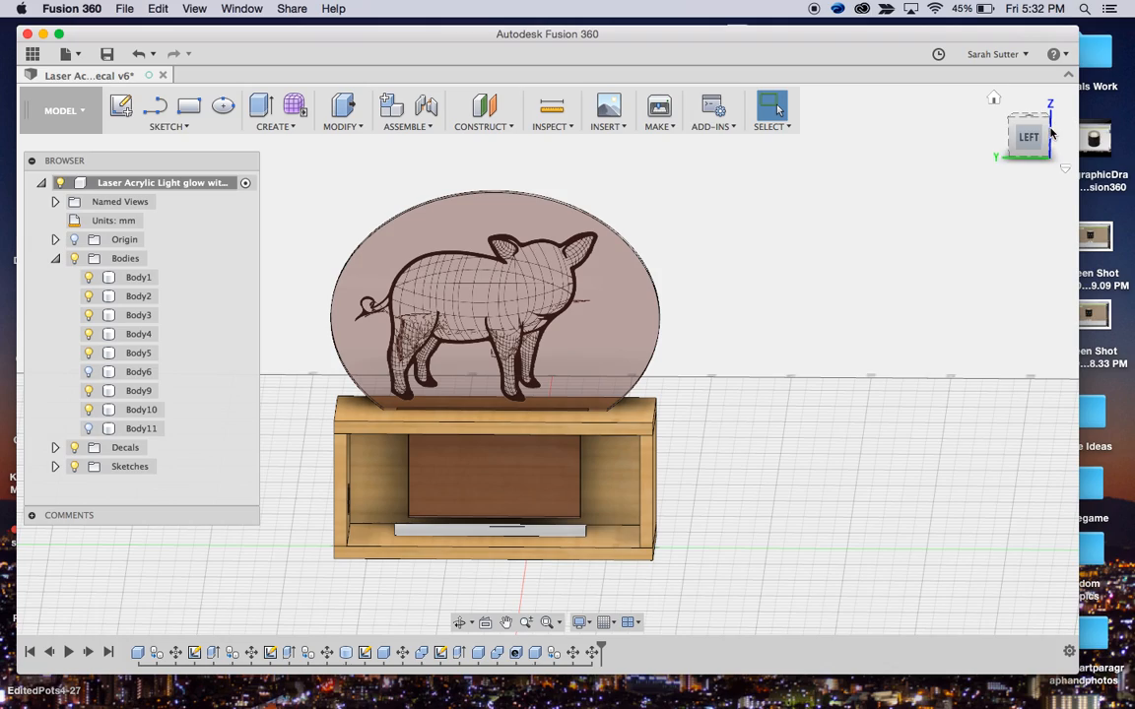
mouse_move(1046, 145)
mouse_down()
mouse_move(980, 158)
mouse_move(922, 151)
mouse_move(975, 145)
mouse_move(1026, 86)
mouse_move(1061, 101)
mouse_move(1066, 129)
mouse_up()
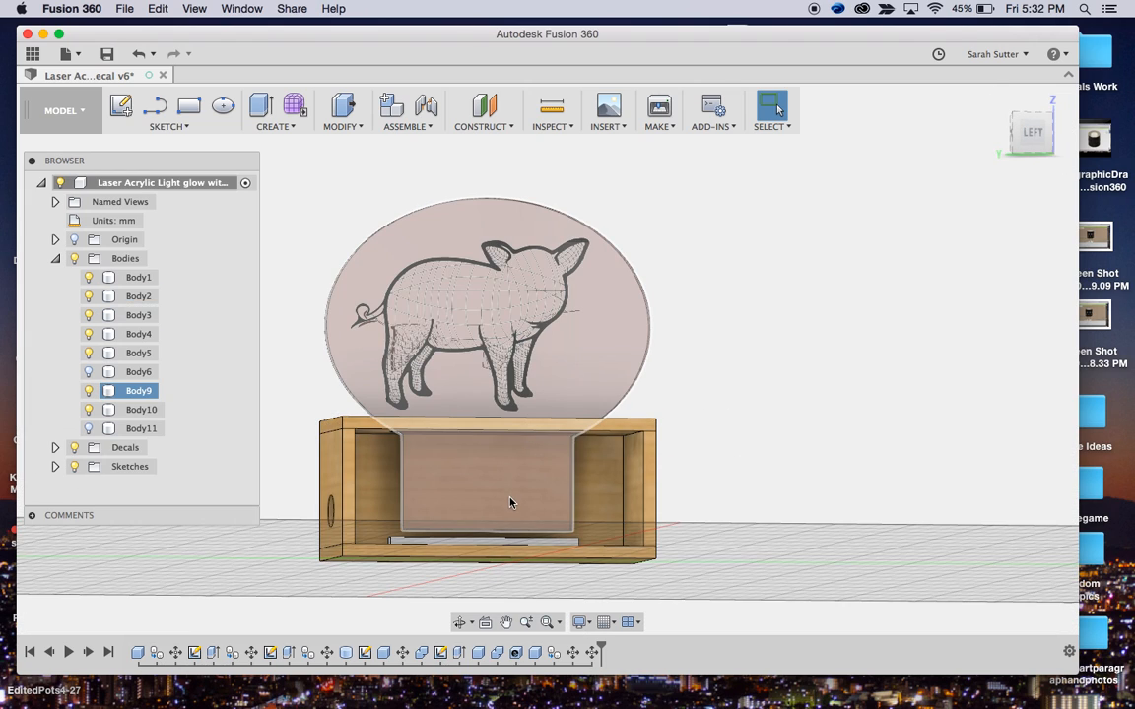
click(340, 127)
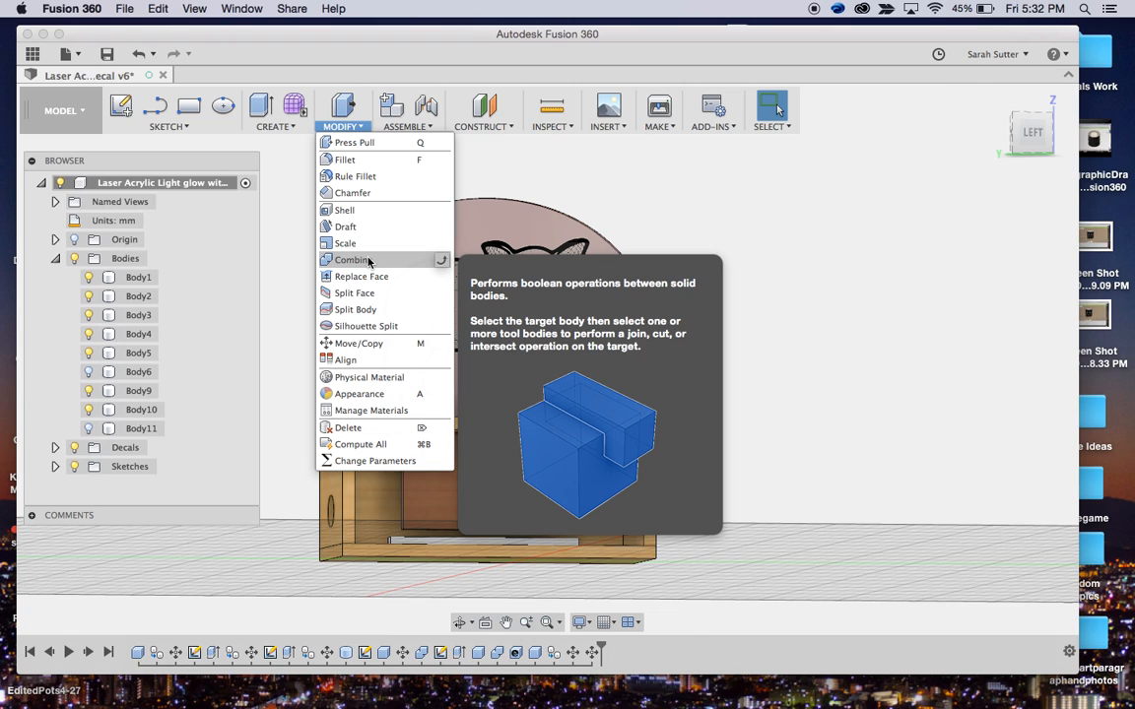
click(840, 223)
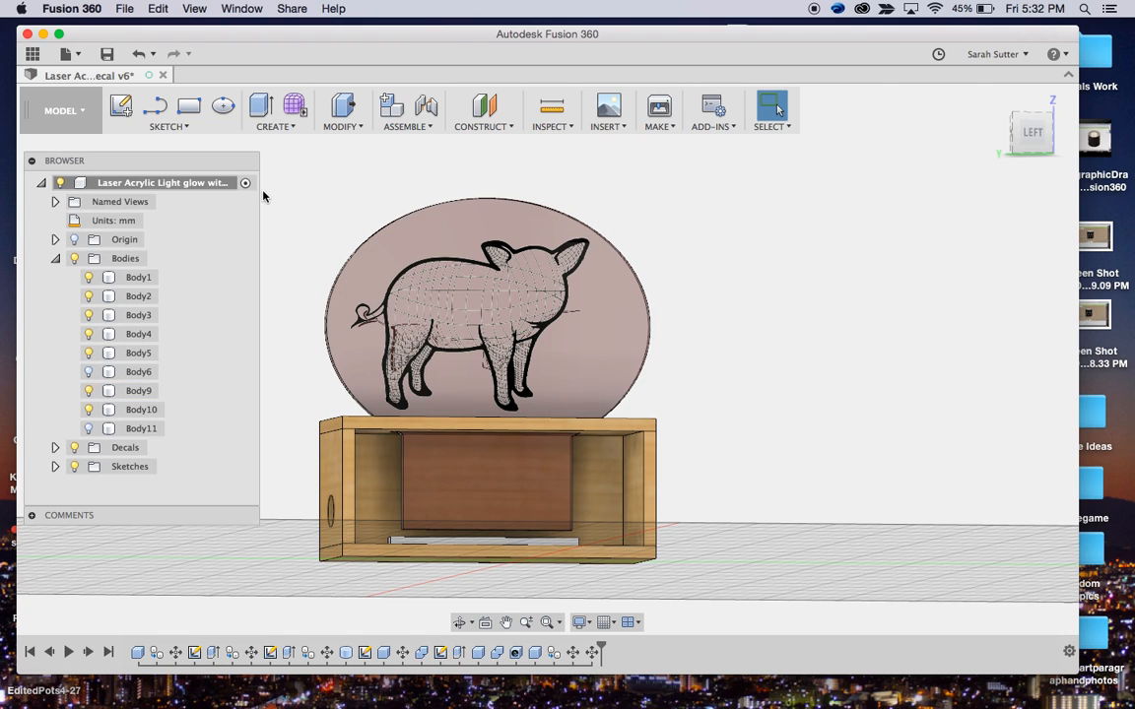
Switch to the Render workspace and start a decal on the outer face of the back panel (Body5).
click(74, 109)
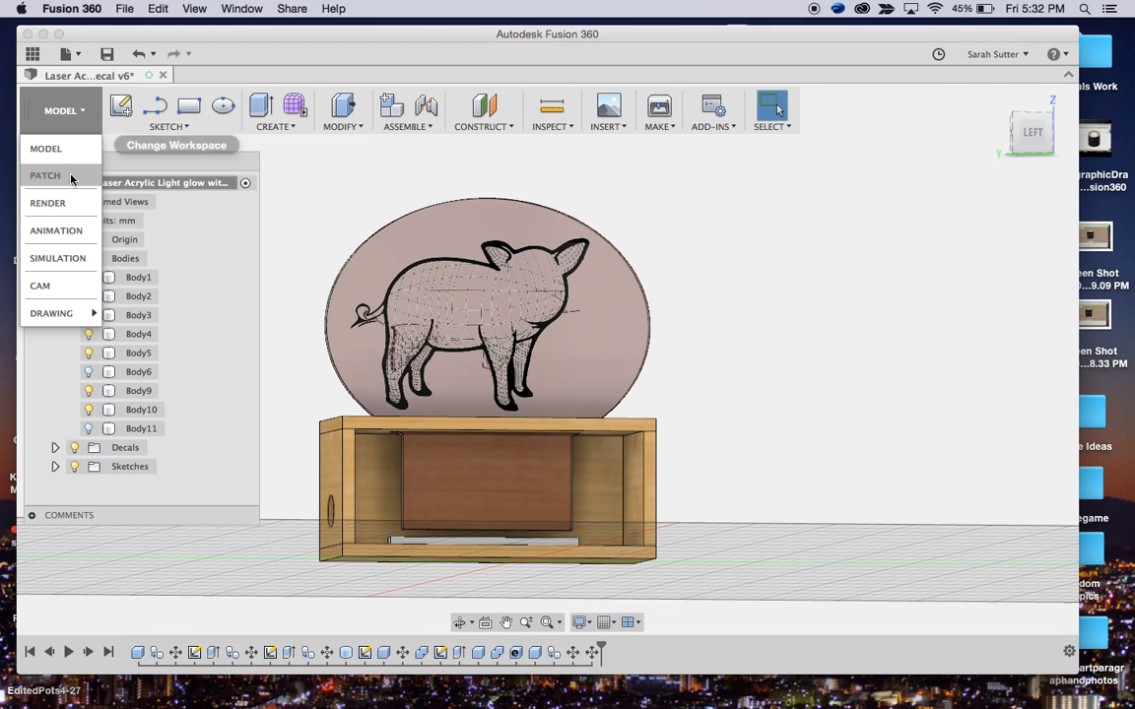
click(66, 204)
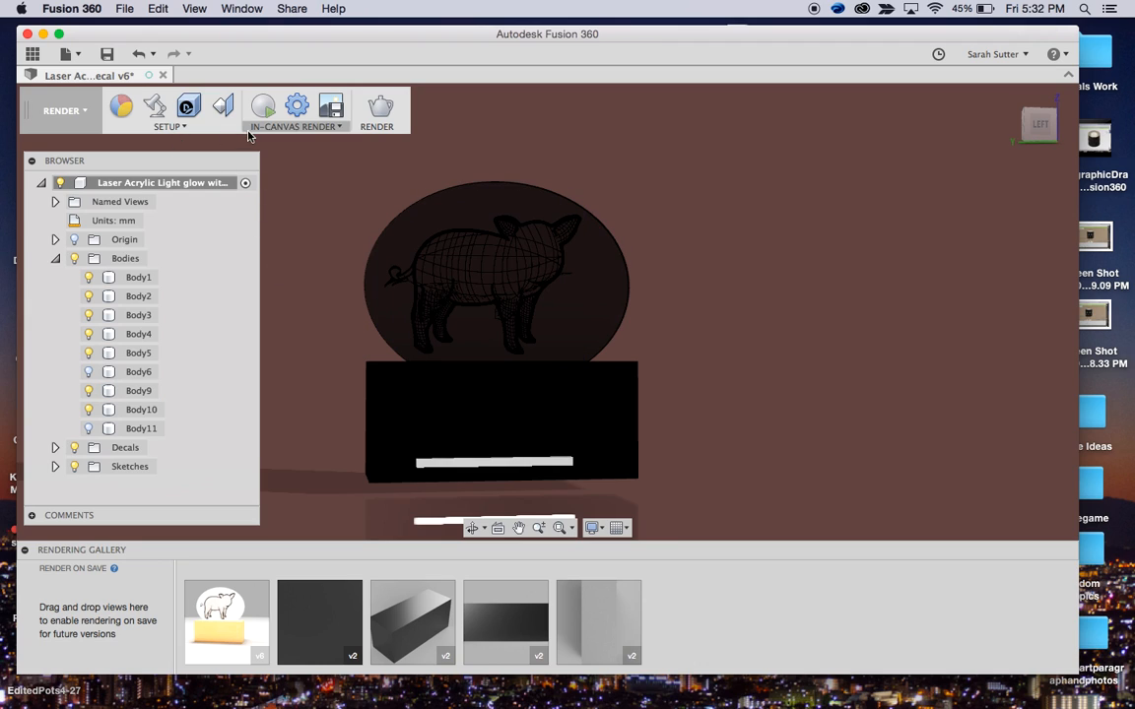
click(169, 127)
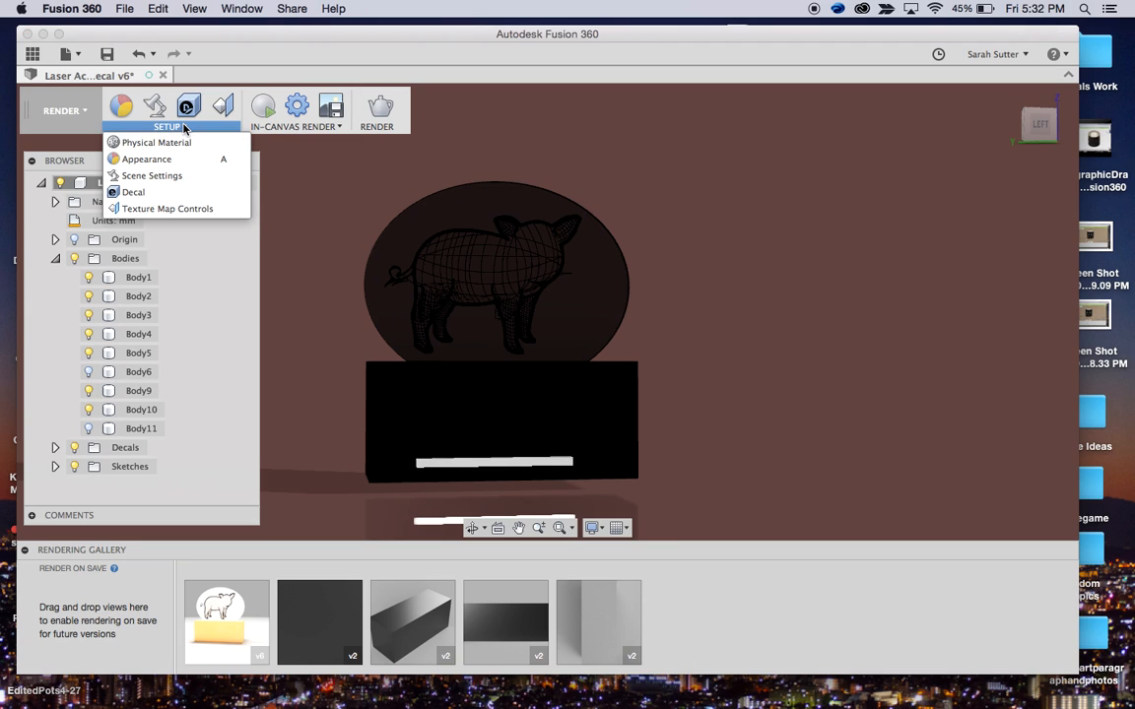
click(172, 195)
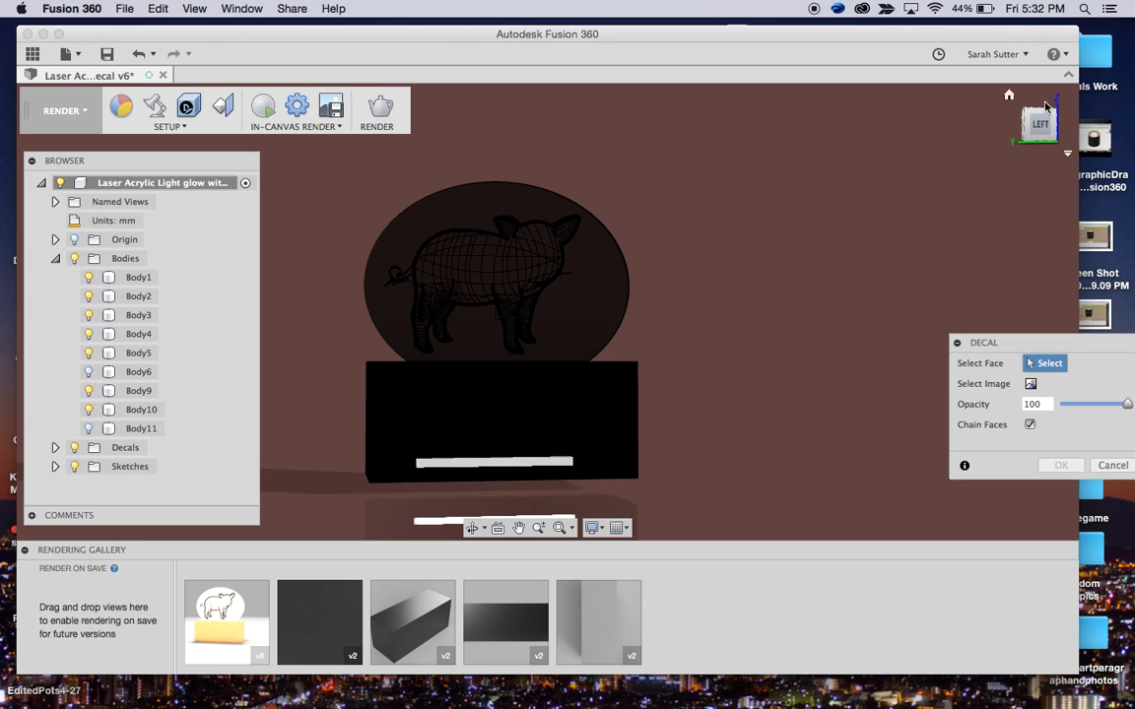
mouse_move(1039, 129)
mouse_down()
mouse_move(51, 147)
mouse_move(107, 136)
mouse_move(144, 98)
mouse_move(206, 123)
mouse_up()
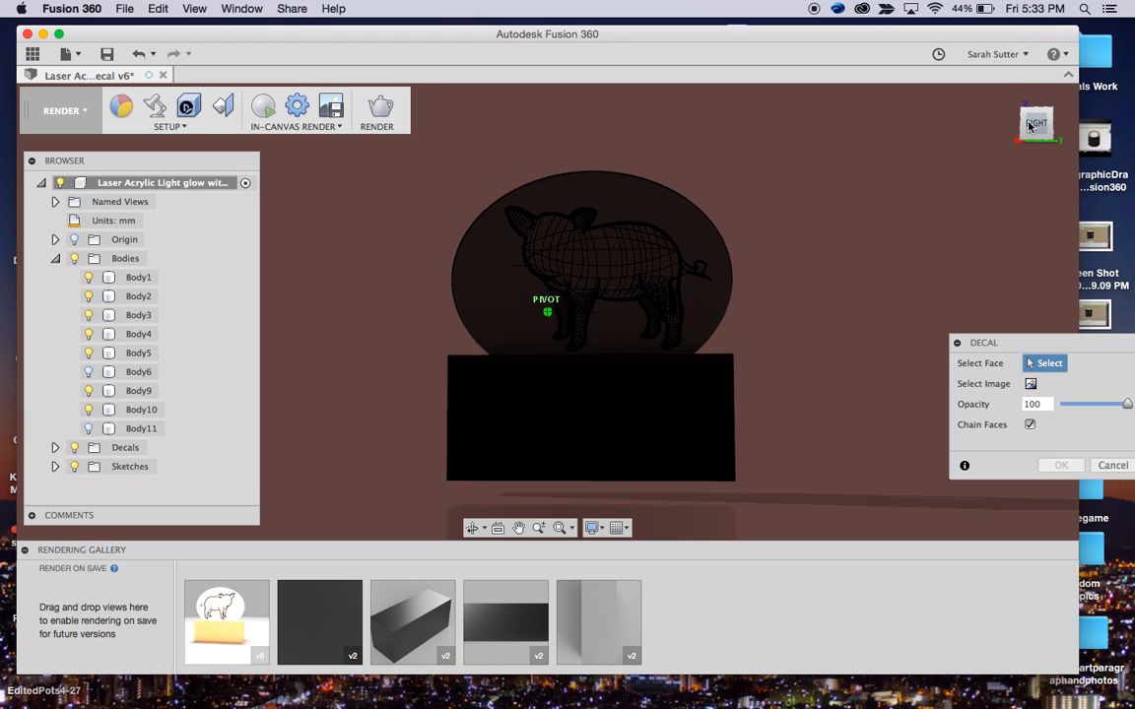
click(553, 429)
Load PIG.png from the Desktop as the decal image.
click(1030, 385)
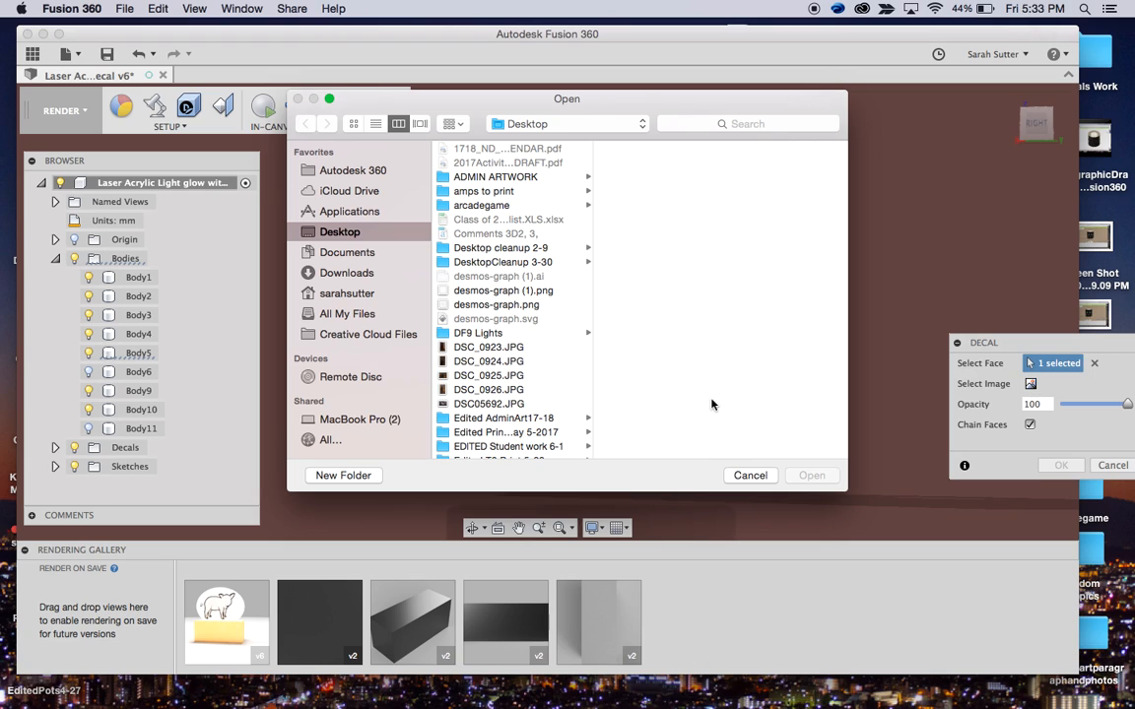
scroll(516, 375, down, 5)
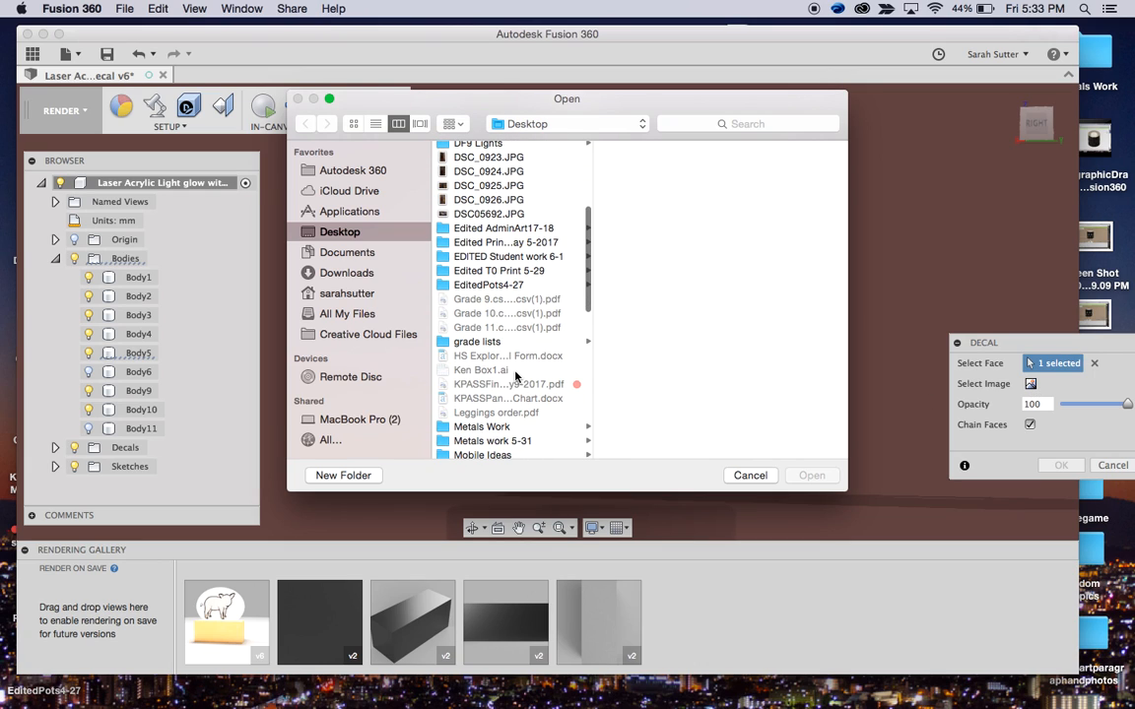
scroll(514, 376, up, 3)
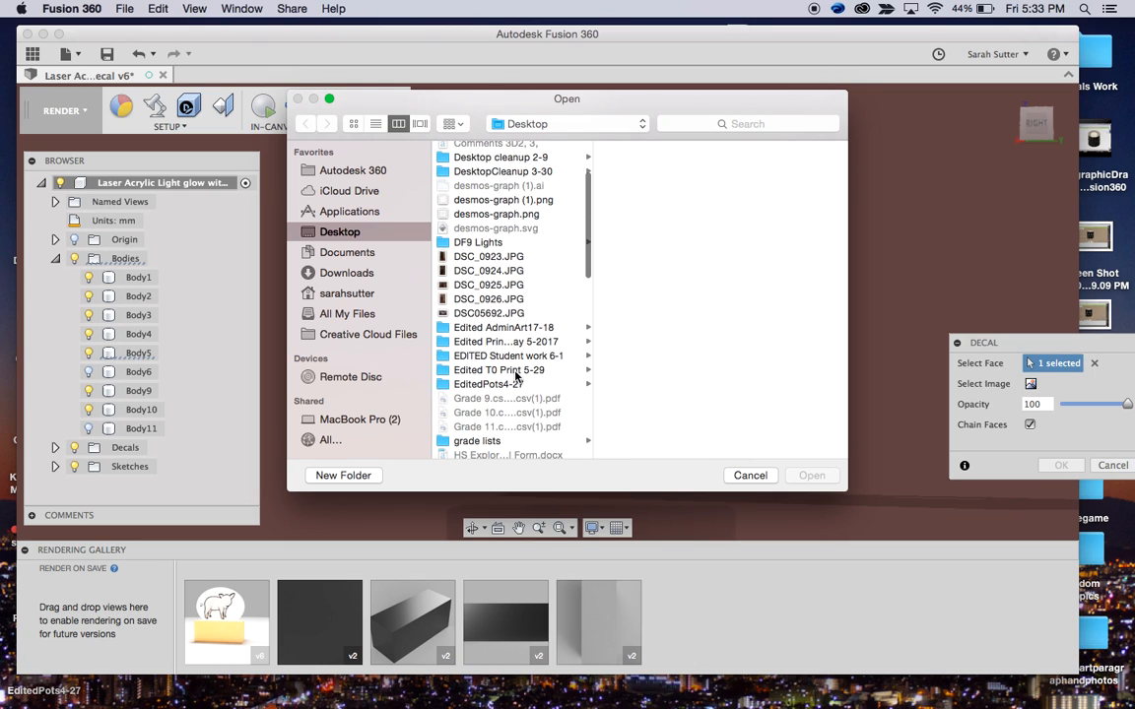
scroll(514, 376, down, 3)
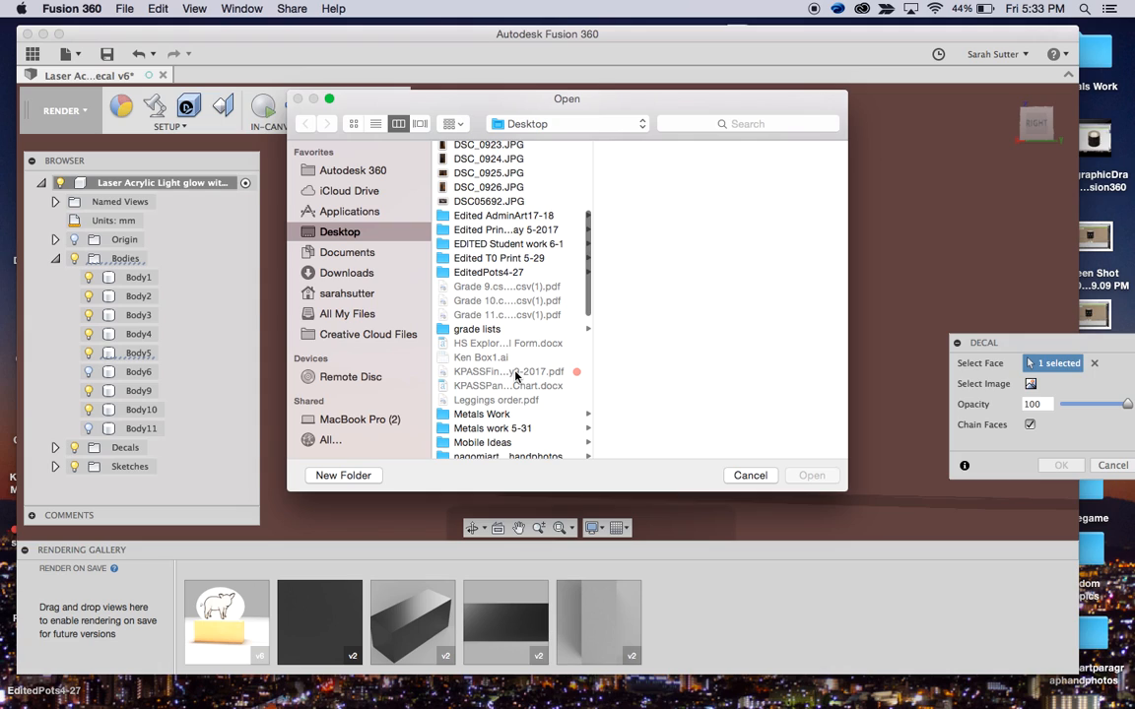
scroll(514, 377, down, 4)
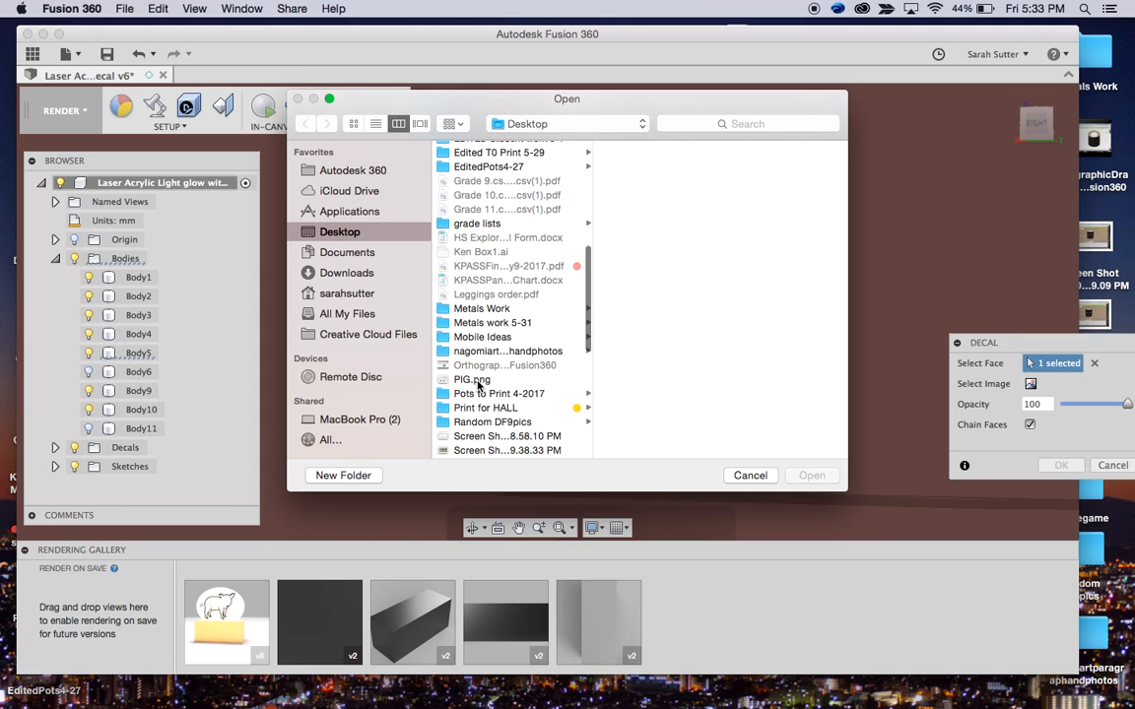
click(474, 380)
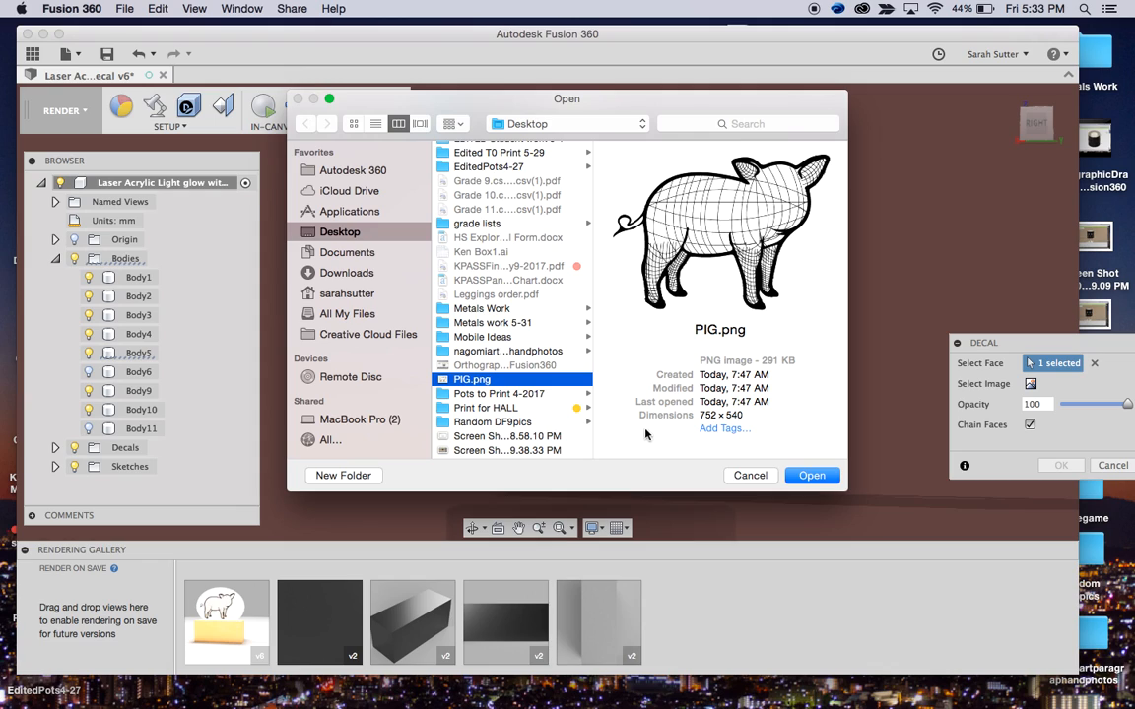
click(811, 476)
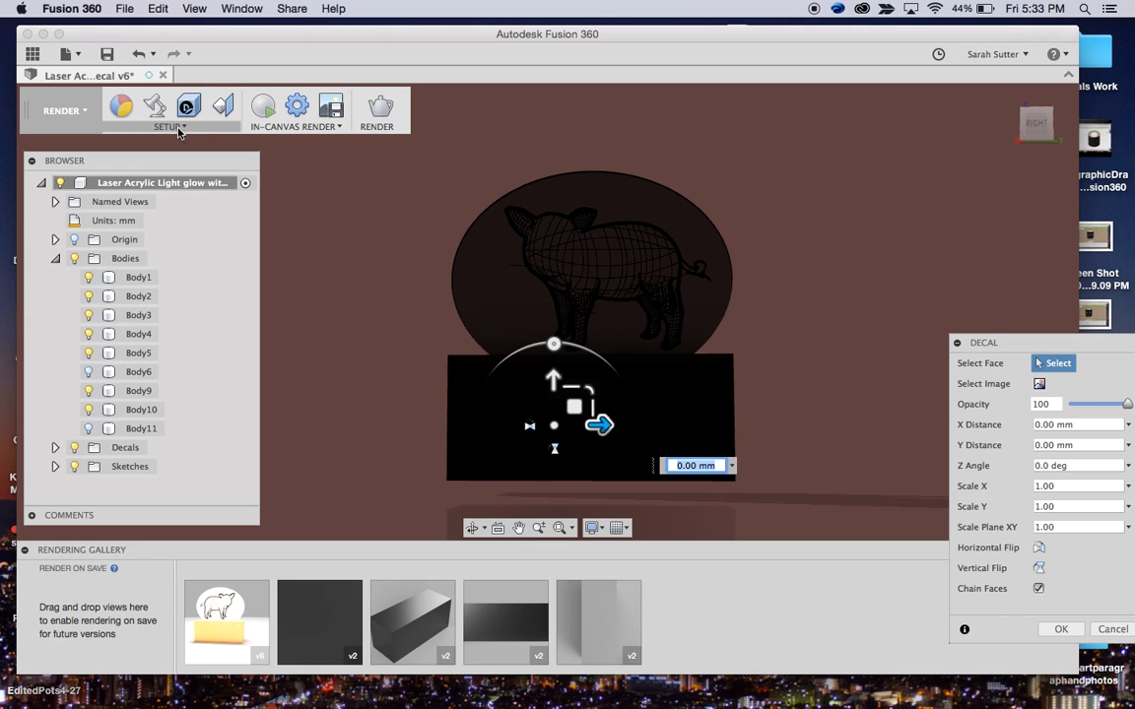
Raise the scene's environment brightness to about 6300 lx in the scene settings.
click(153, 106)
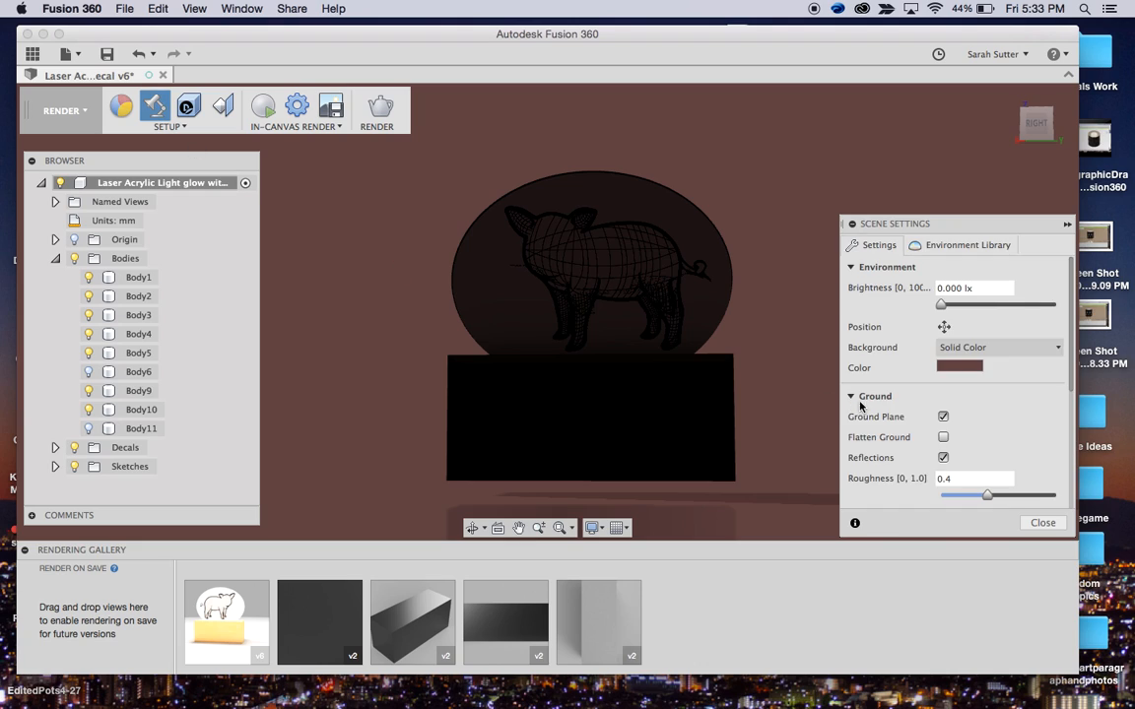
click(977, 305)
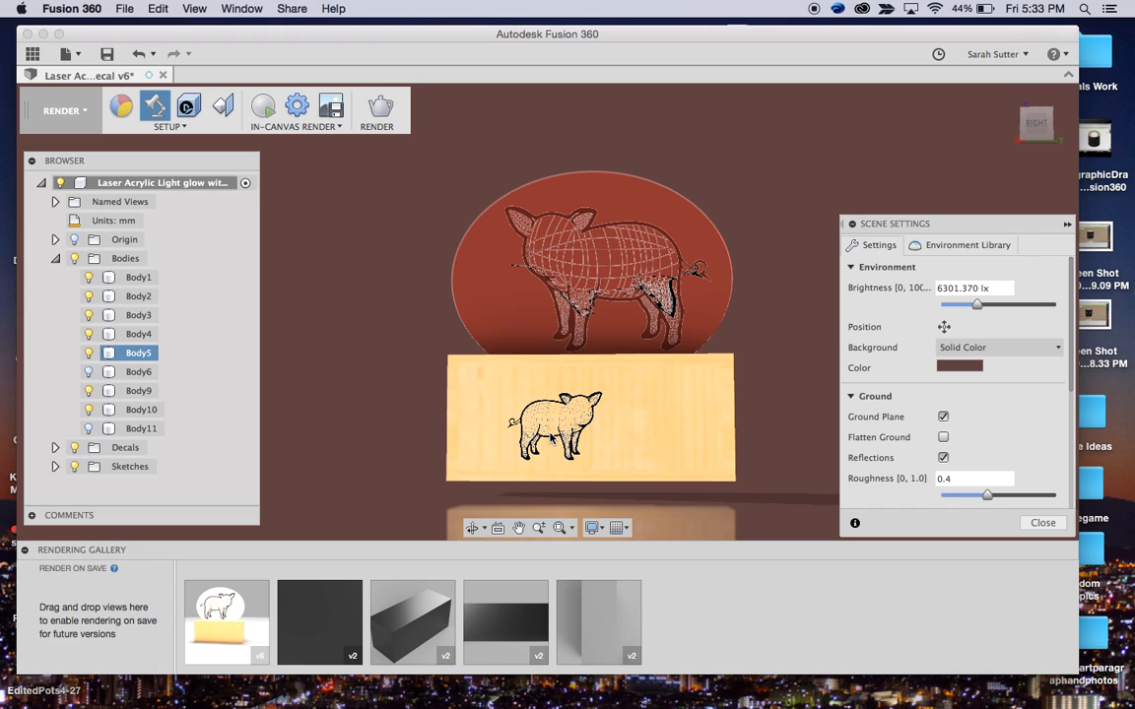
key(Escape)
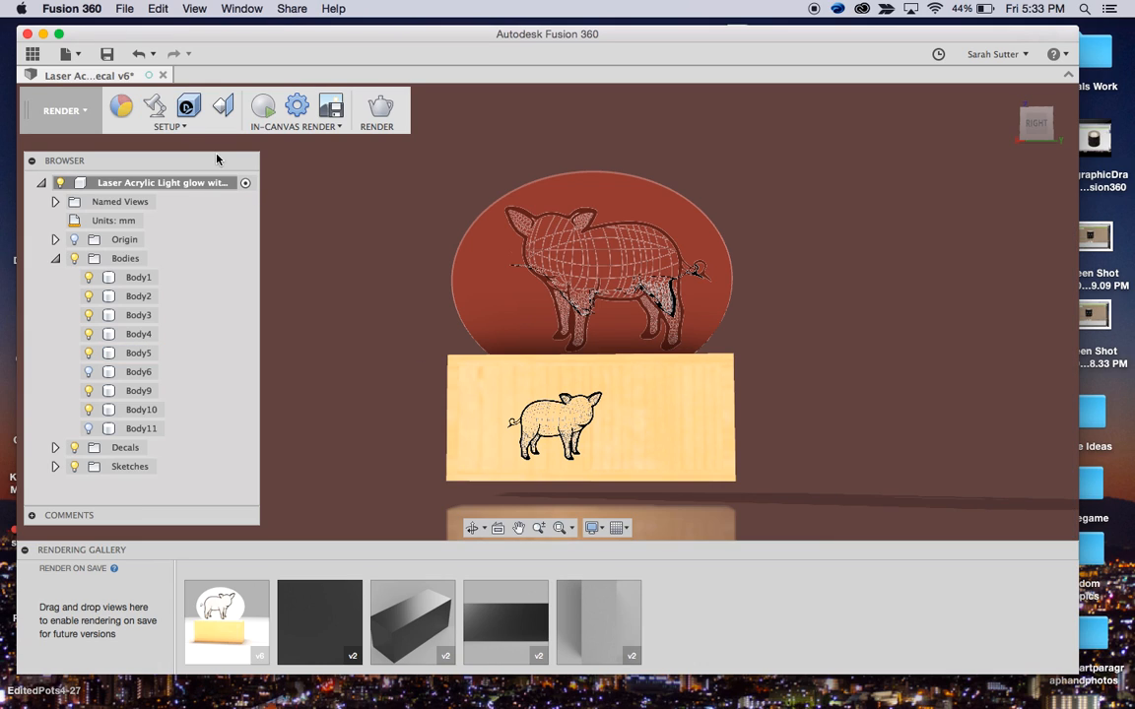
Insert PIG.png from the Desktop as a second decal on the back panel (Body5), beside the first pig.
click(169, 127)
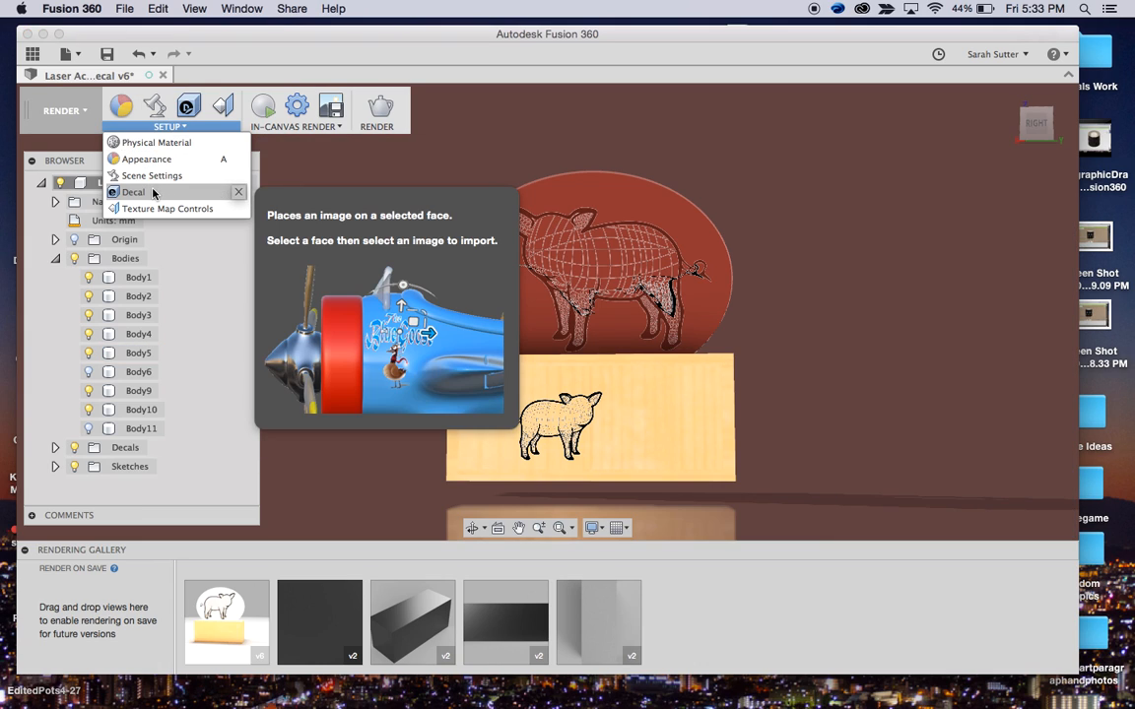
click(147, 191)
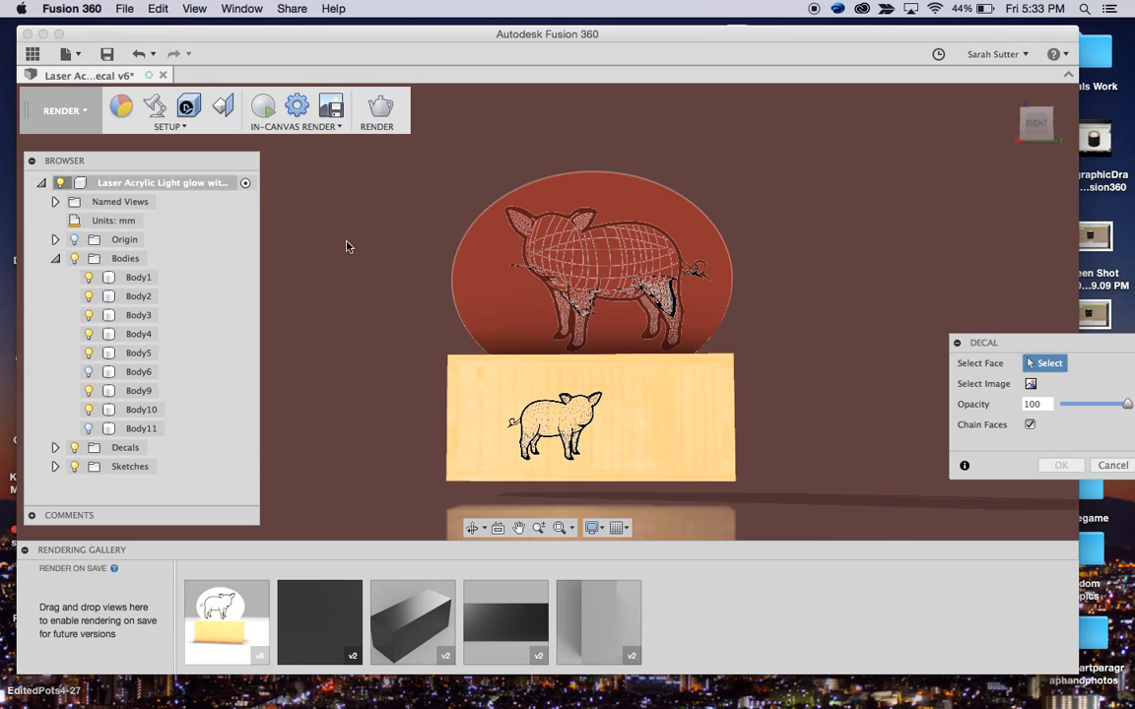
click(1030, 383)
click(750, 475)
click(677, 399)
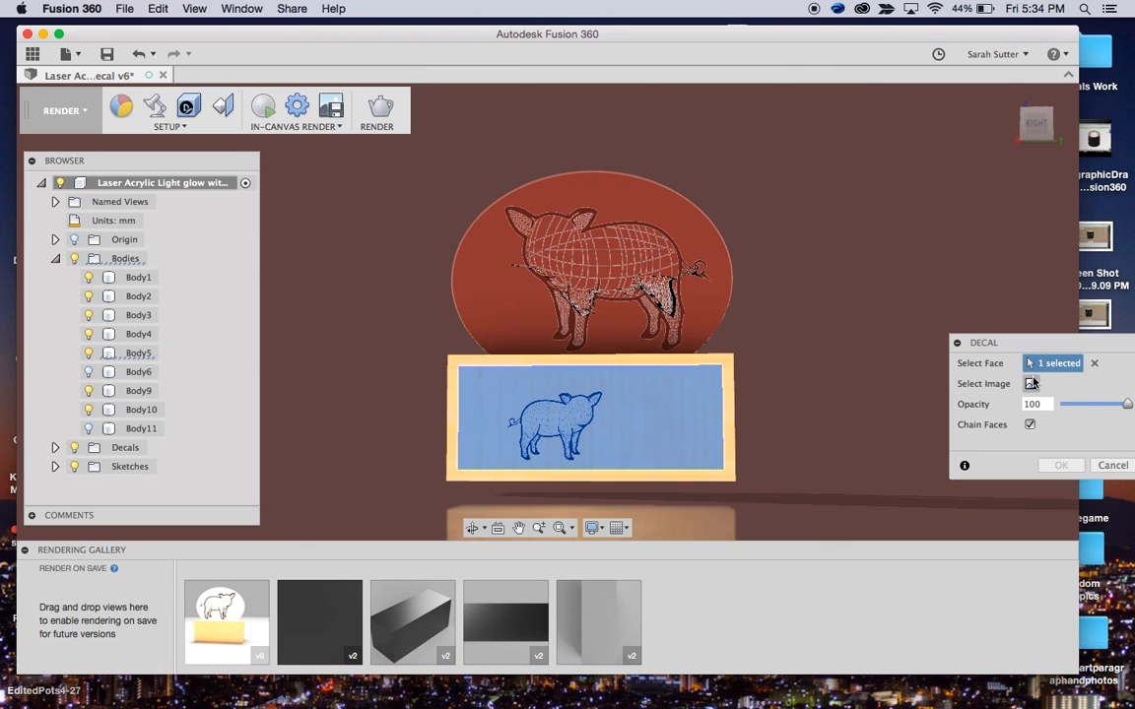
scroll(560, 389, down, 10)
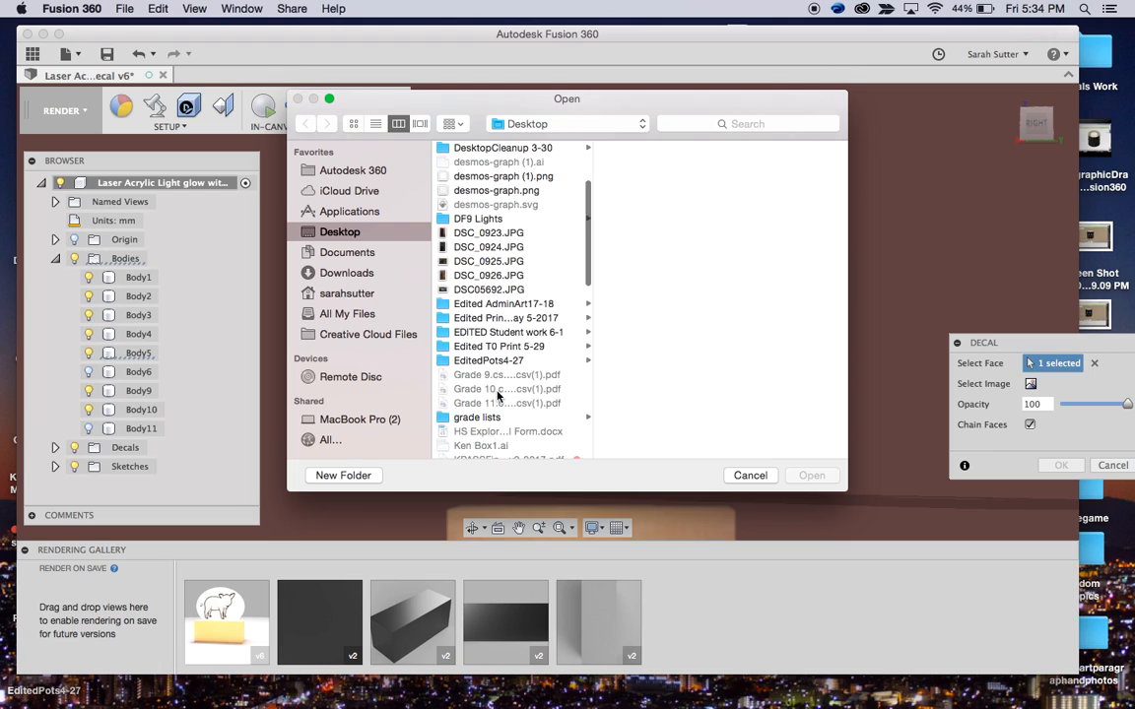
click(497, 388)
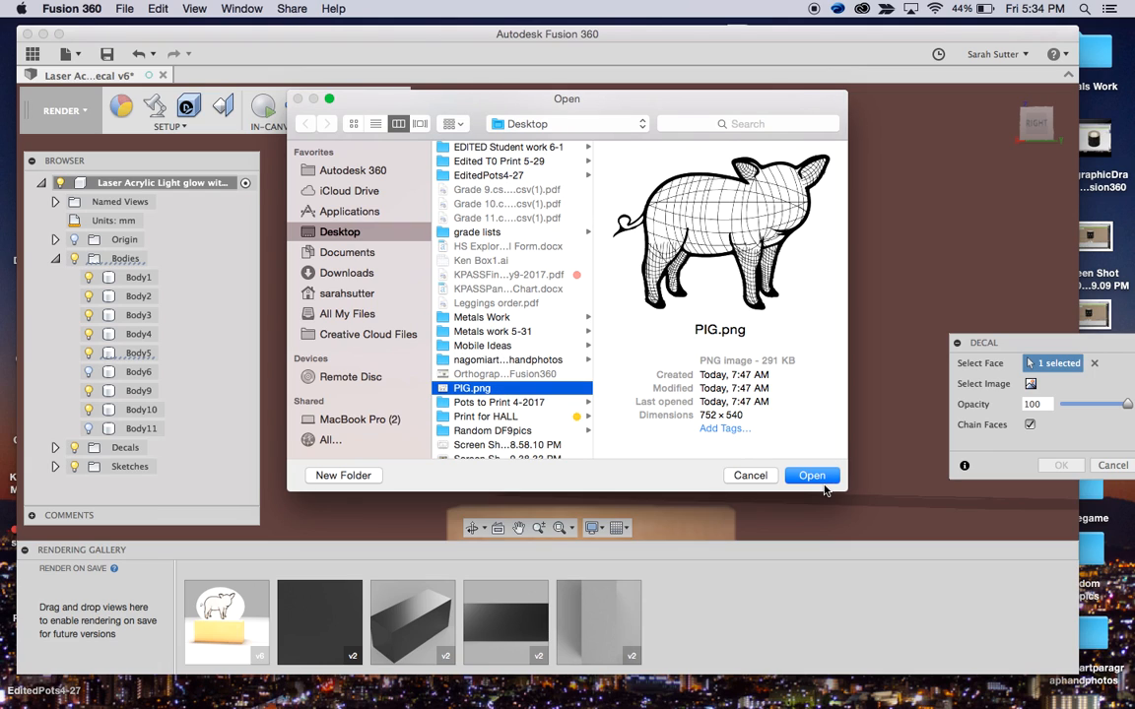
click(822, 476)
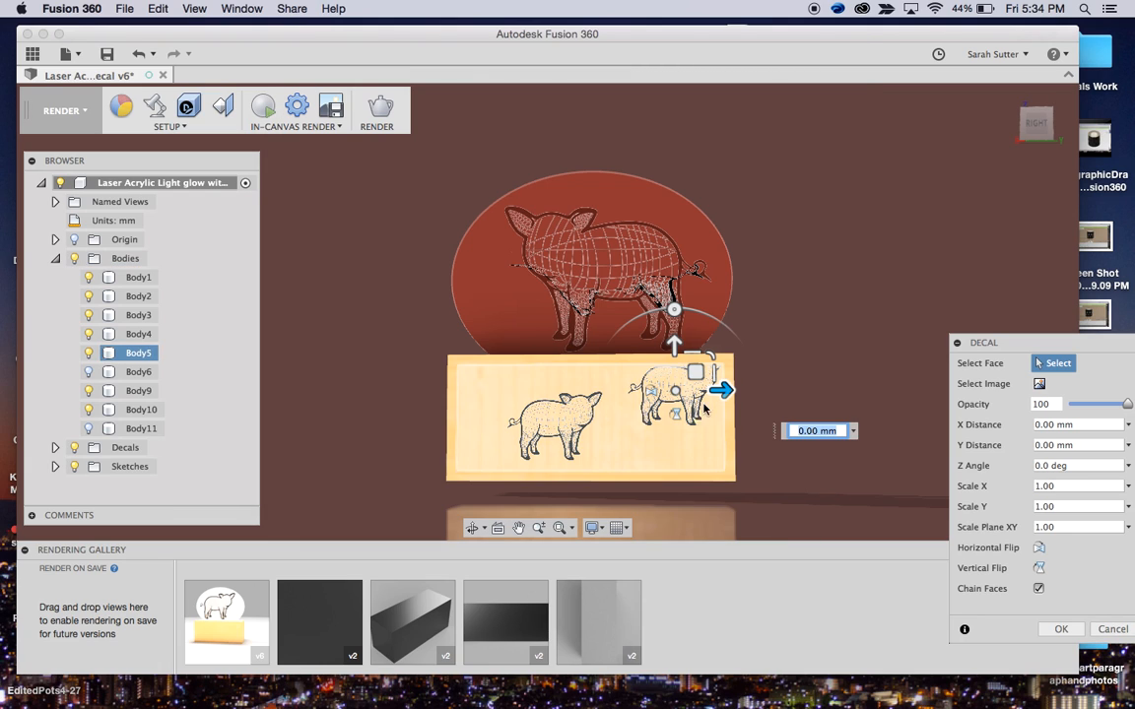
Move the second pig decal level with the first one, scale it to 0.944, and shift it back about 5.7 mm away from the first.
mouse_move(725, 391)
mouse_down()
mouse_move(752, 390)
mouse_move(709, 391)
mouse_up()
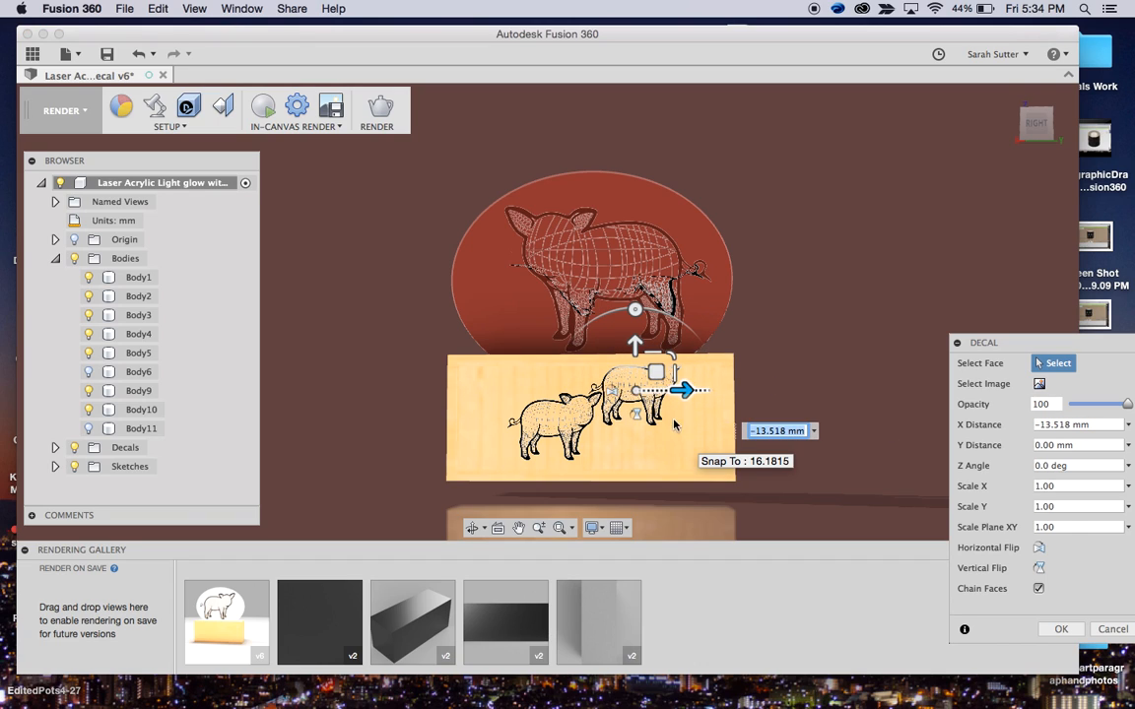
drag(635, 342, 635, 379)
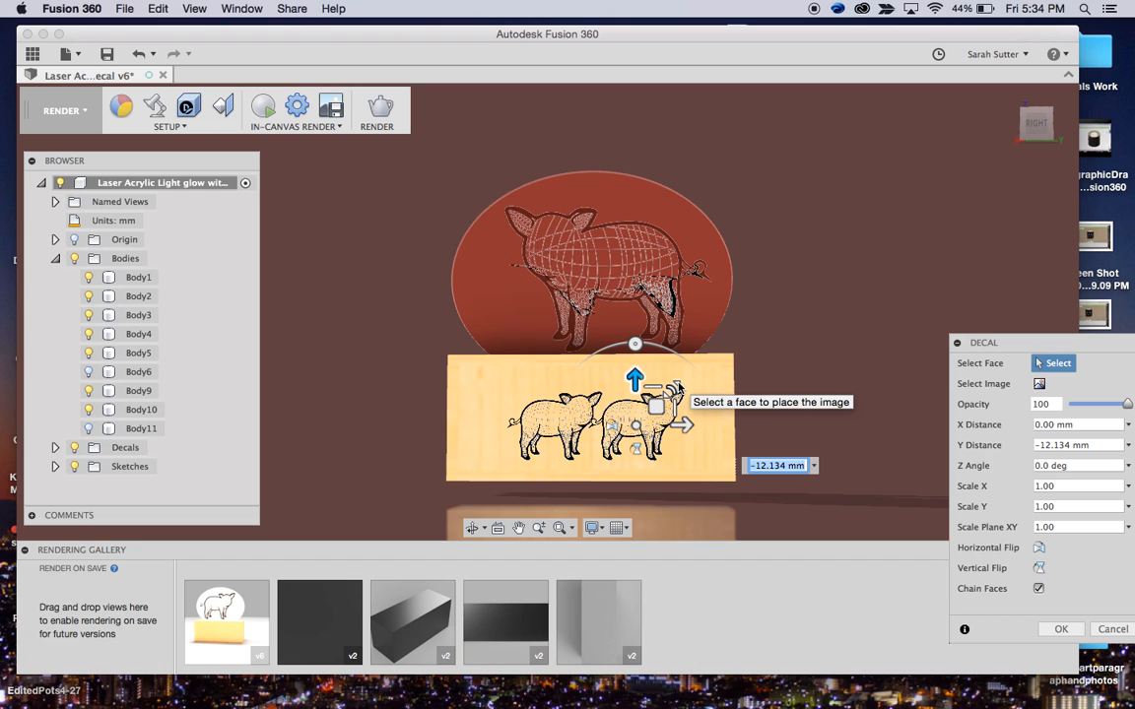
mouse_move(675, 390)
mouse_down()
mouse_move(755, 324)
mouse_move(659, 404)
mouse_move(684, 384)
mouse_move(674, 390)
mouse_up()
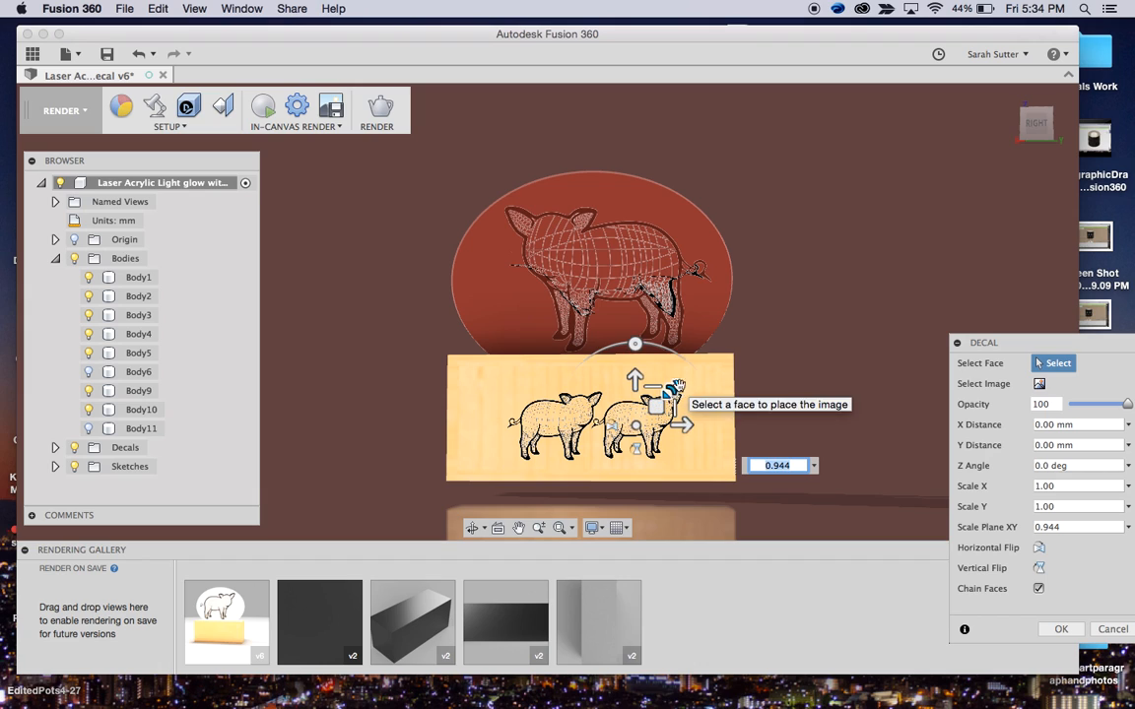
click(636, 425)
mouse_move(637, 425)
mouse_down()
mouse_move(650, 445)
mouse_move(653, 412)
mouse_move(651, 425)
mouse_up()
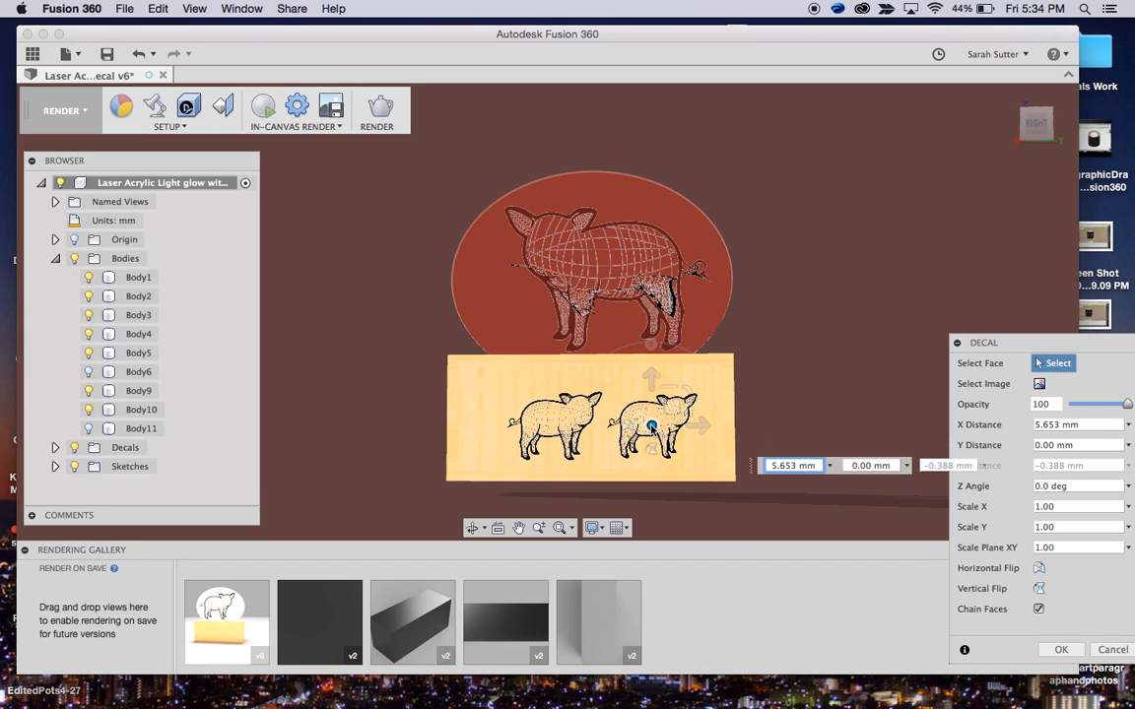
Rotate the second pig decal 15 degrees and finish placing it.
click(650, 343)
mouse_move(650, 342)
mouse_down()
mouse_move(692, 356)
mouse_move(628, 346)
mouse_up()
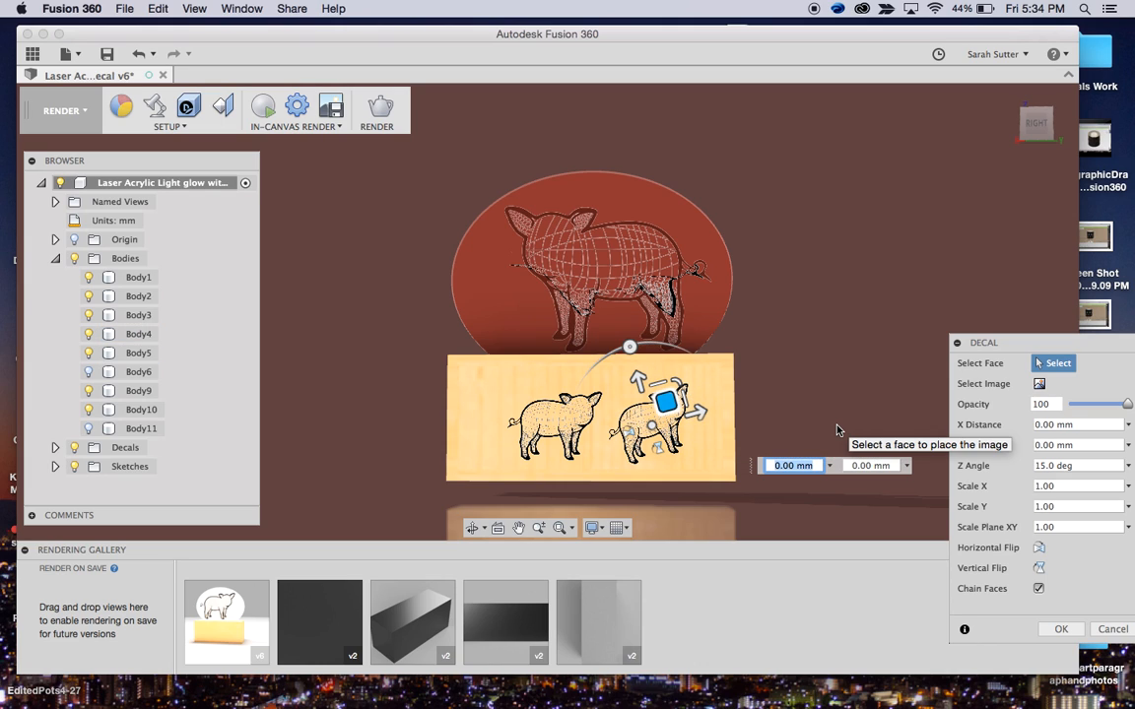
key(Return)
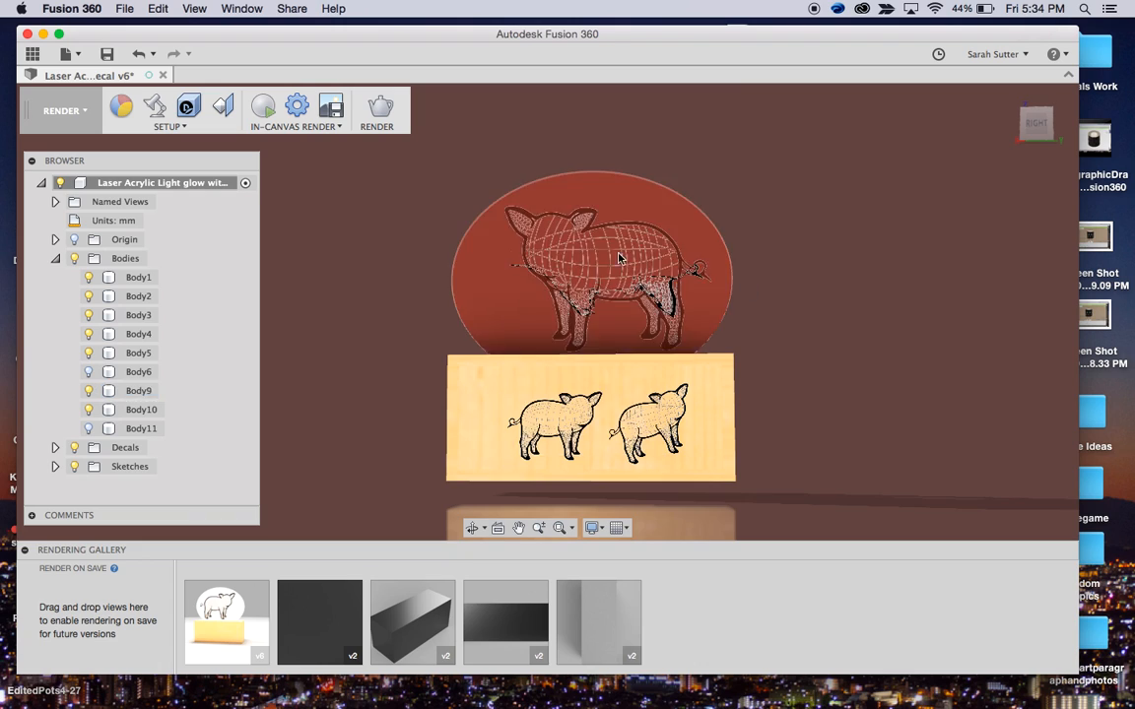
Apply the Acrylic (Red) appearance to the round acrylic panel (Body9).
click(121, 106)
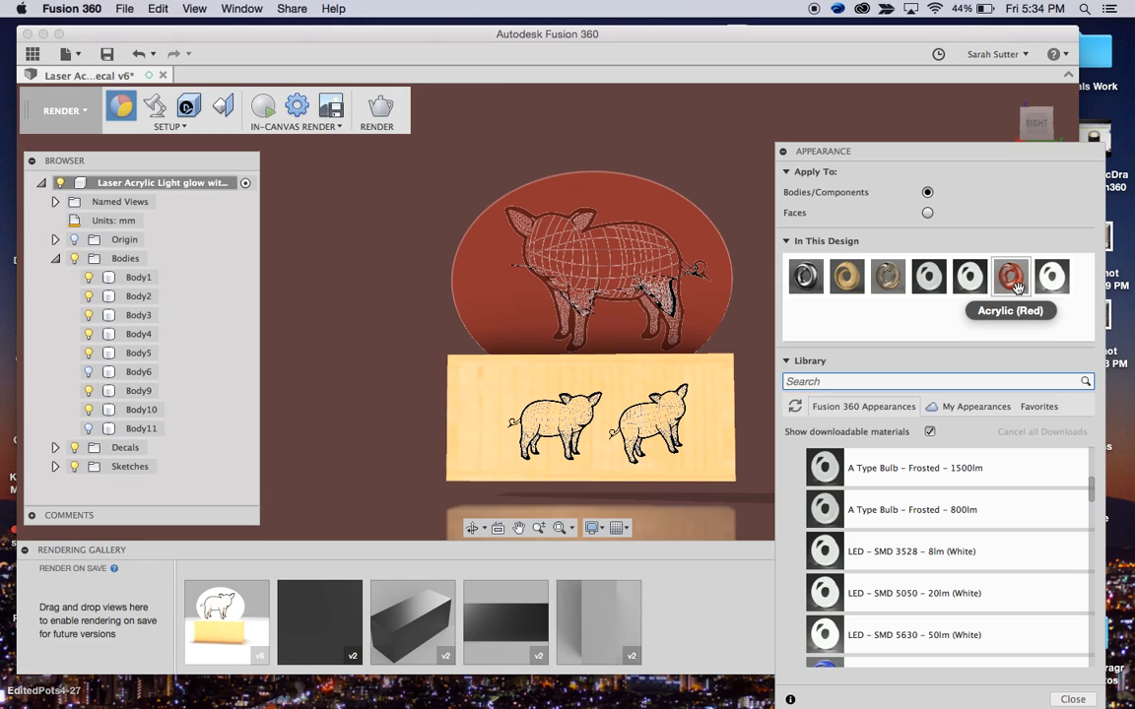
drag(1015, 286, 662, 300)
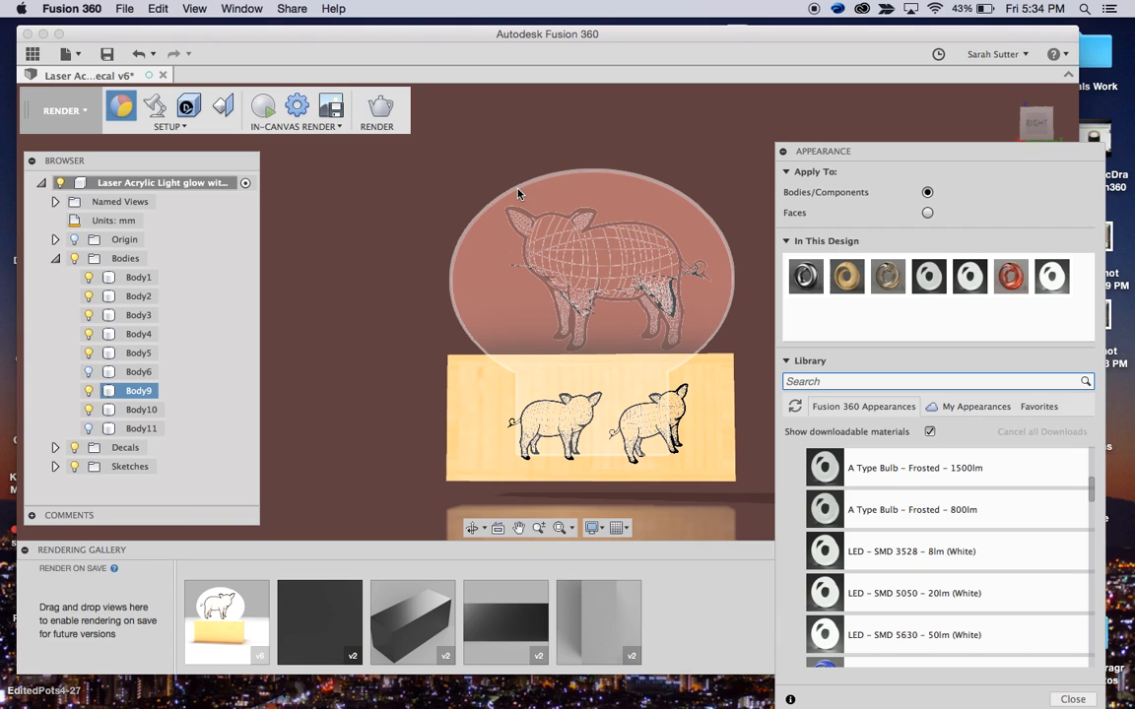
Turn on the visibility of Body11, the white disc layer against the red acrylic panel.
click(1023, 124)
mouse_move(1125, 143)
mouse_down()
mouse_move(23, 144)
mouse_move(47, 144)
mouse_move(57, 126)
mouse_up()
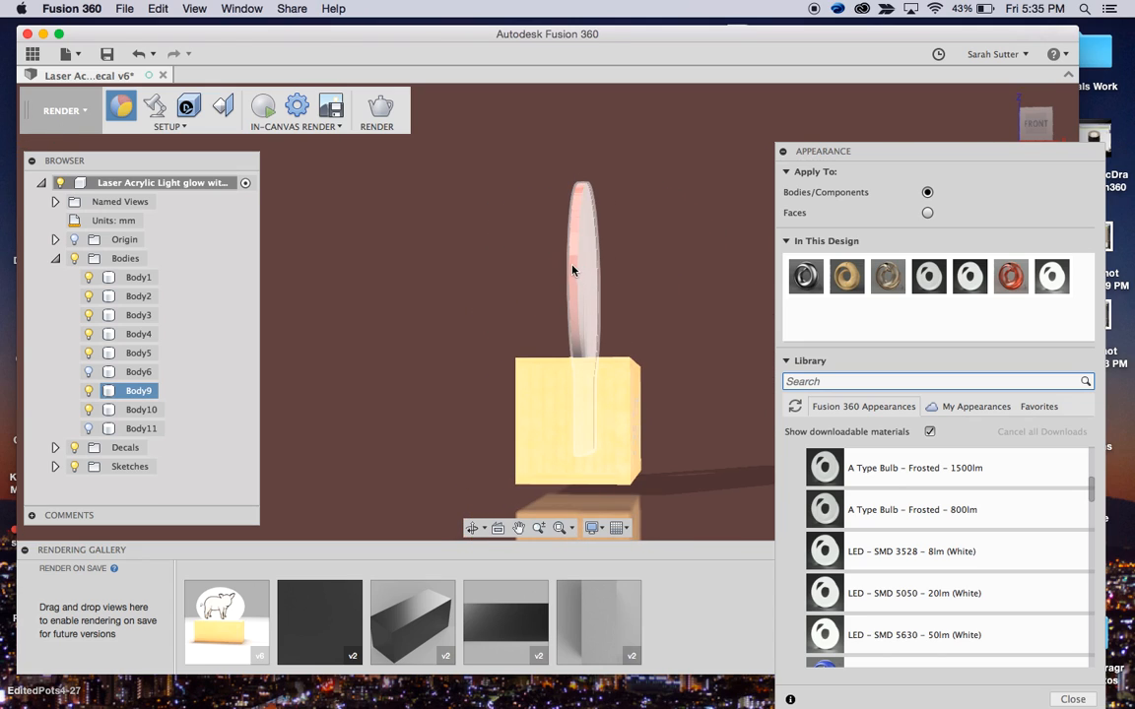
click(90, 373)
click(89, 431)
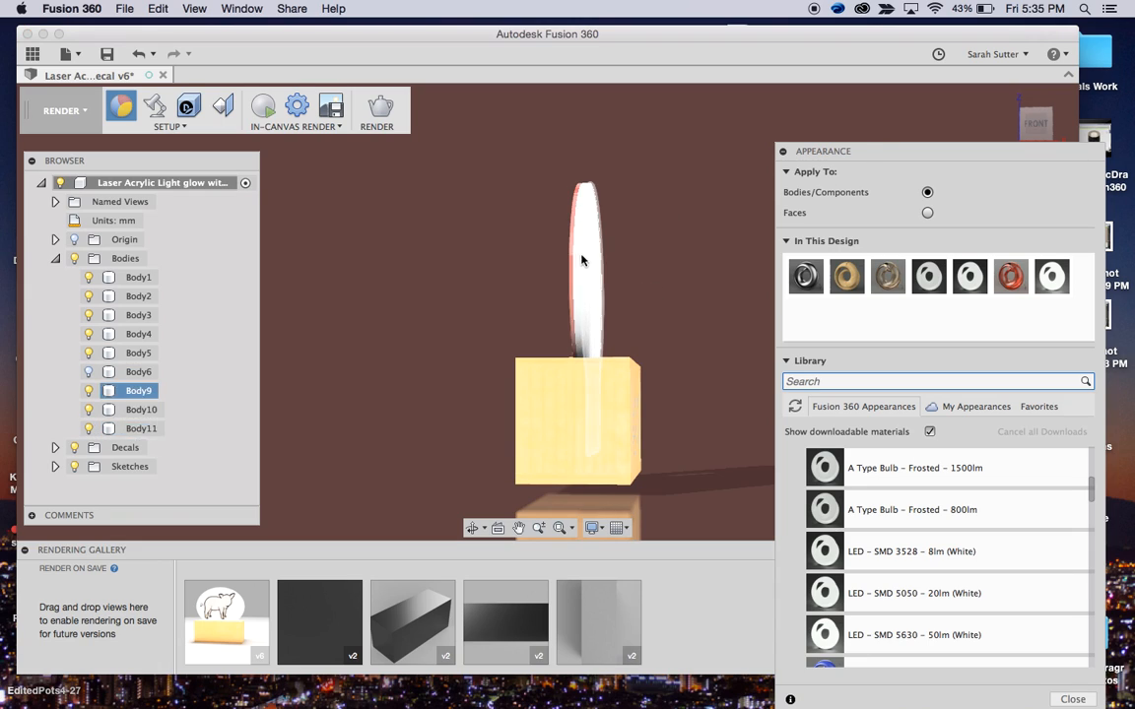
drag(1022, 131, 1031, 133)
click(1031, 133)
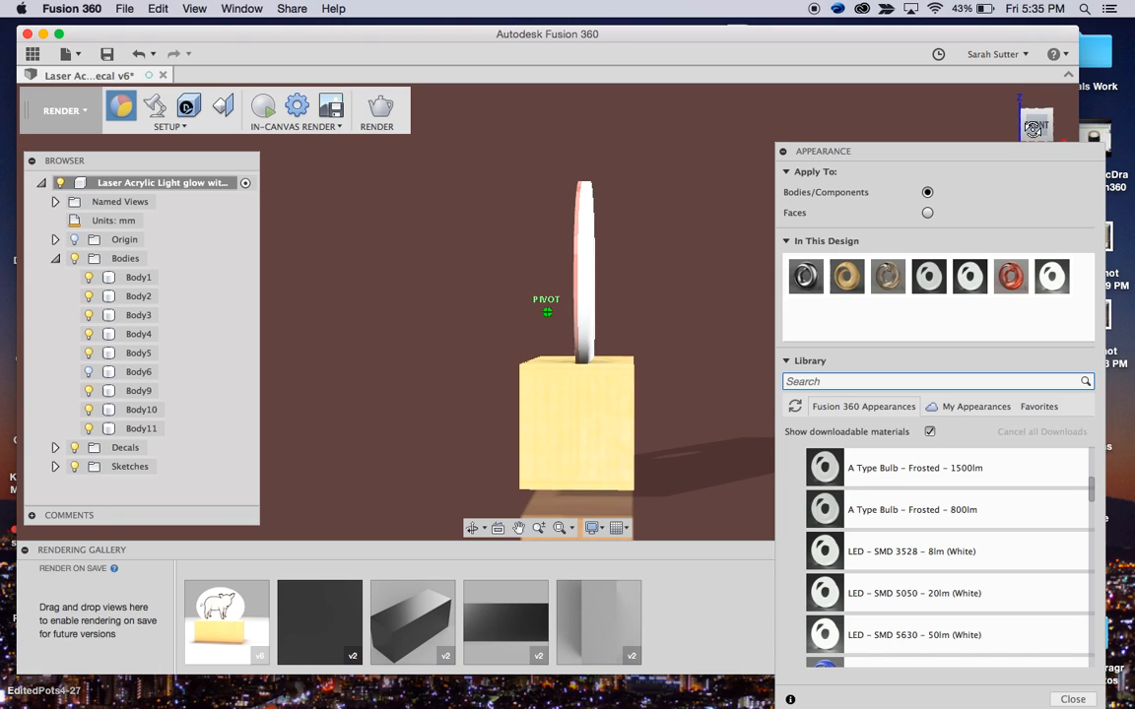
click(109, 430)
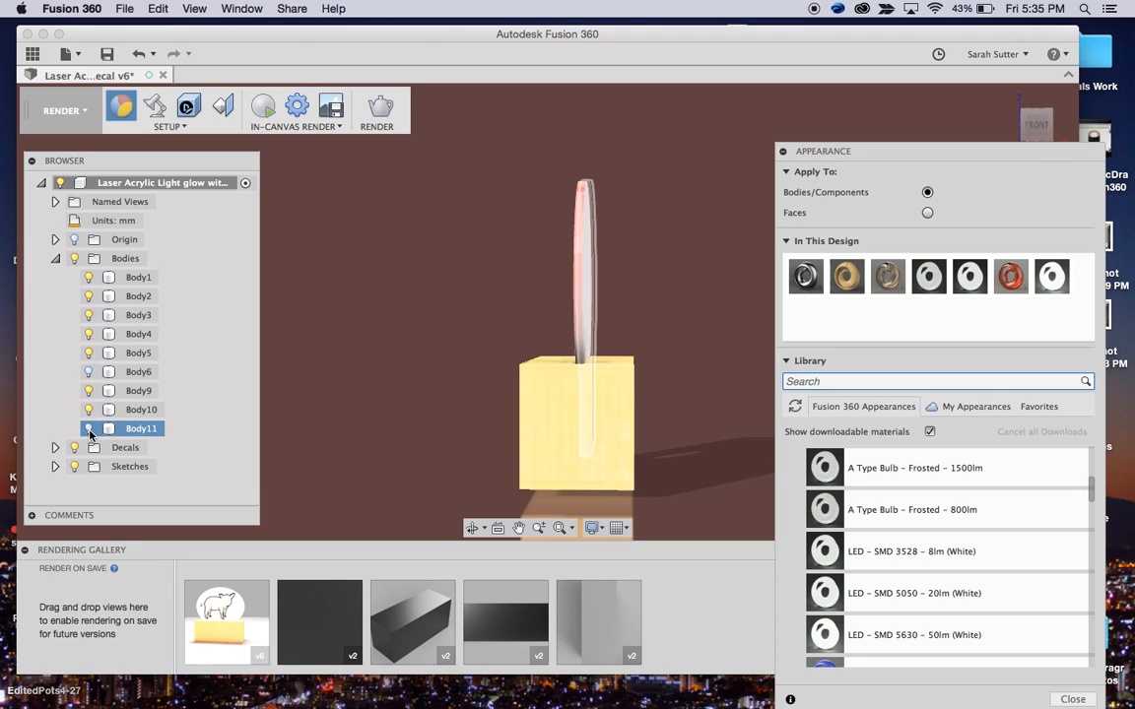
click(89, 429)
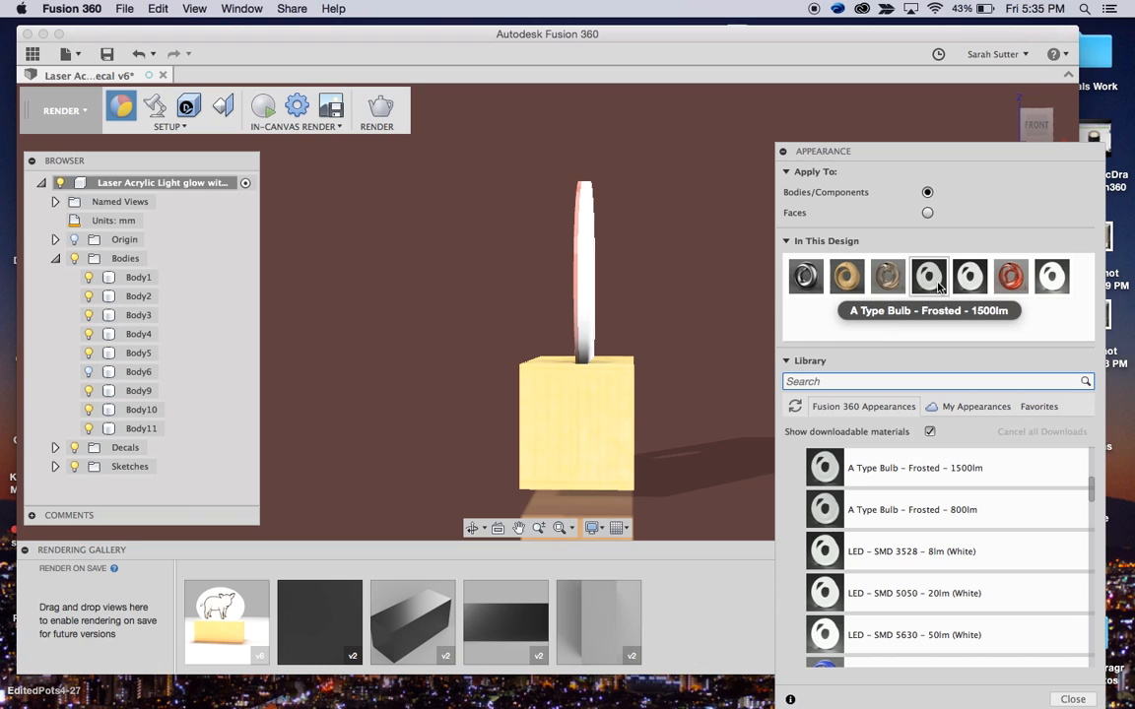
Apply the A Type Bulb - Frosted - 800lm appearance from the library to the white disc layer (Body11).
scroll(954, 473, down, 8)
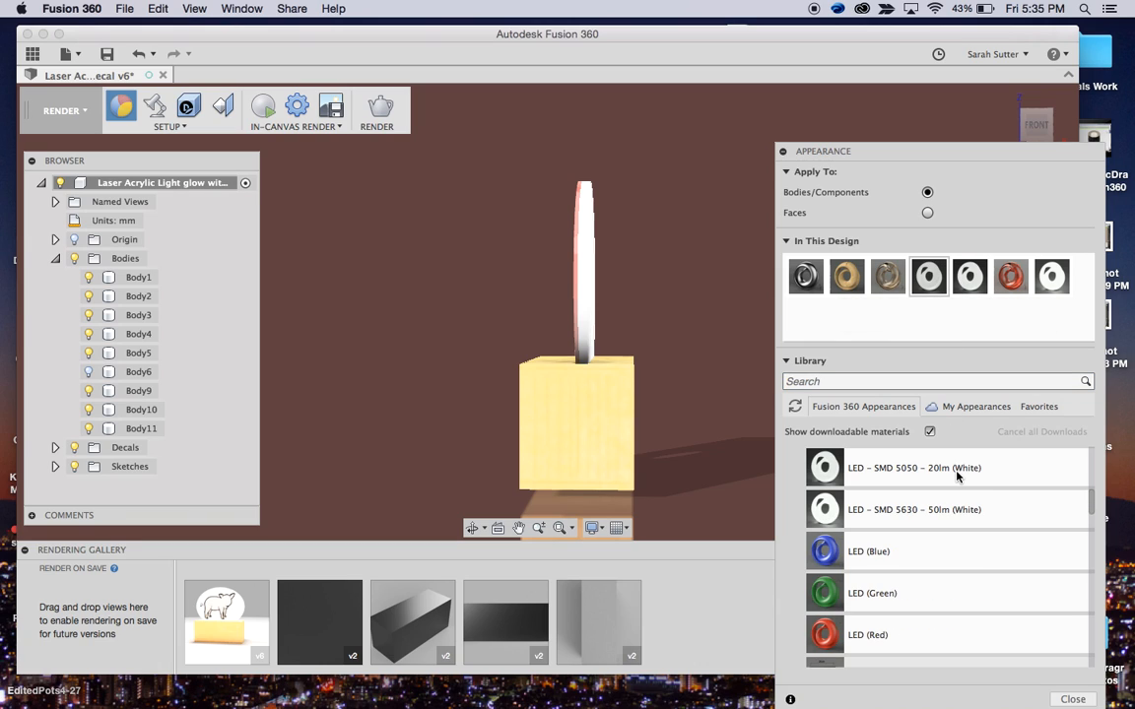
scroll(956, 476, up, 3)
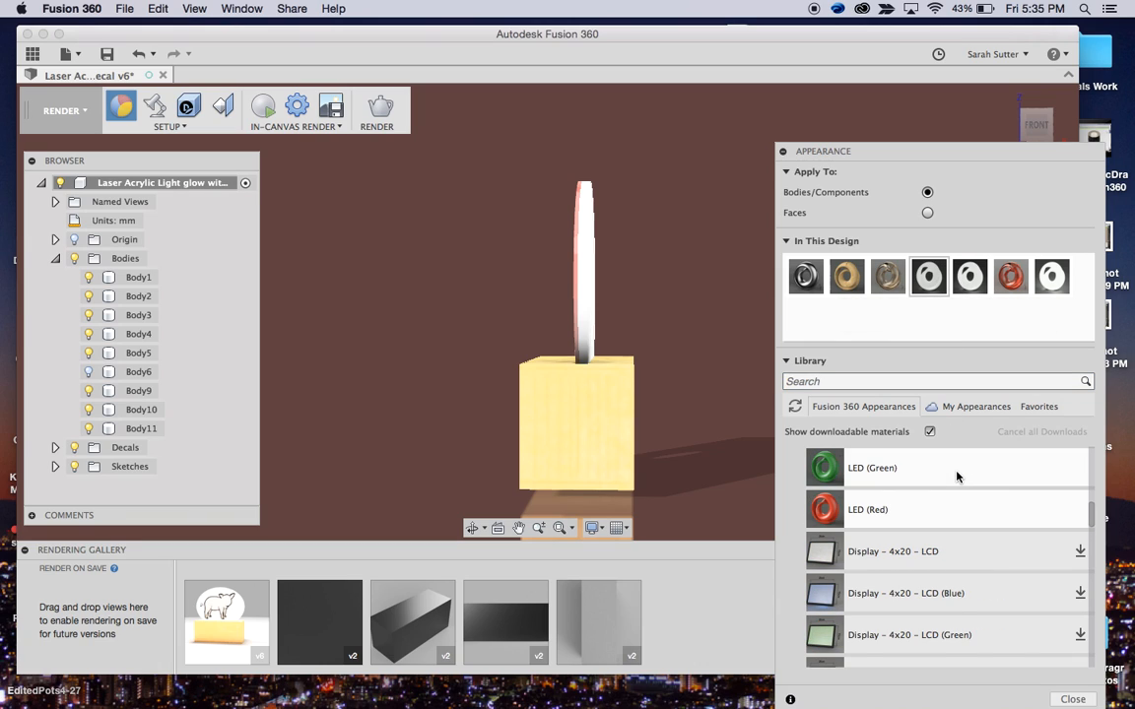
scroll(956, 476, up, 2)
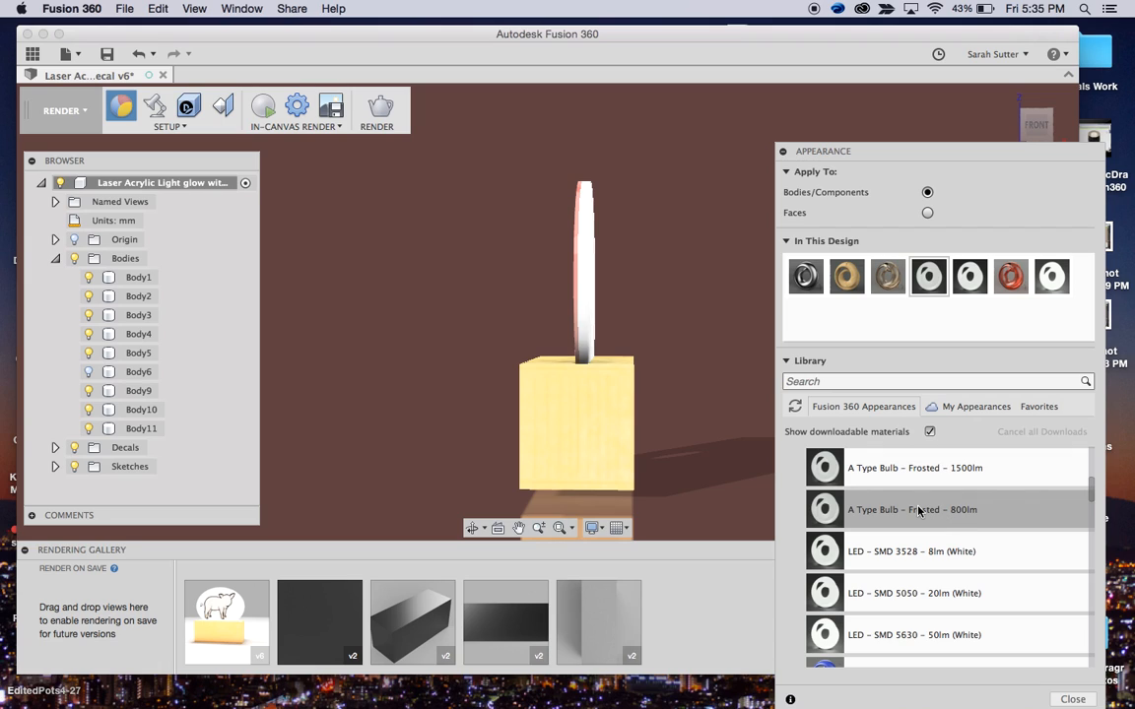
drag(597, 307, 153, 432)
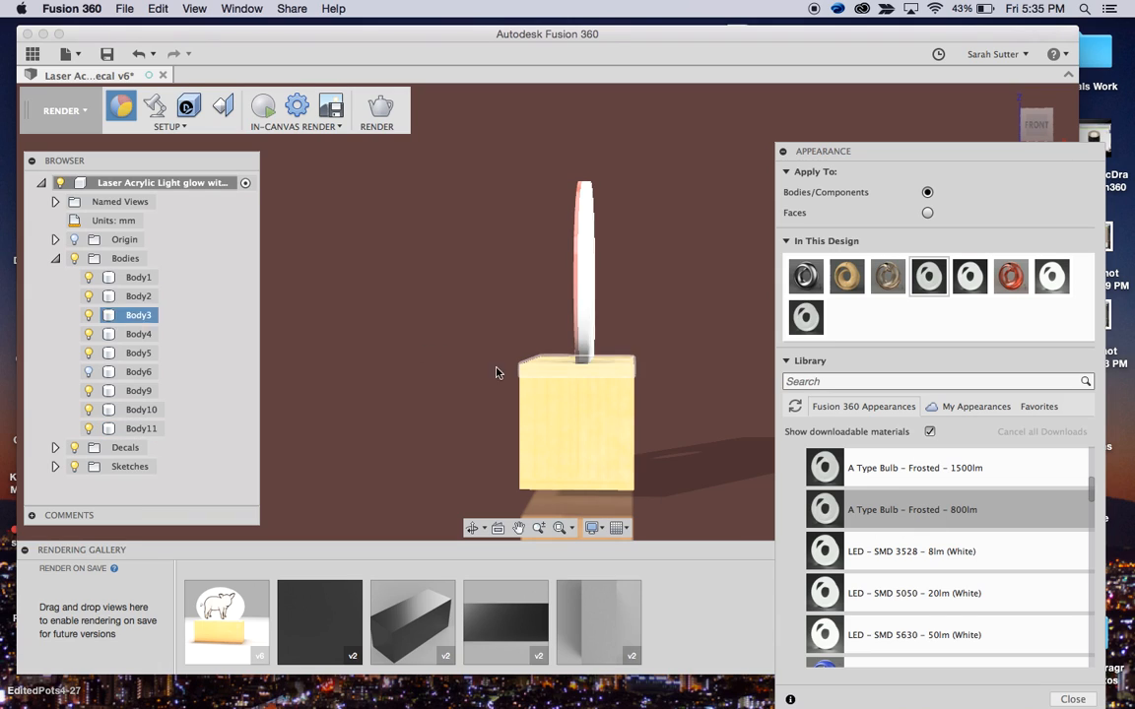
click(592, 285)
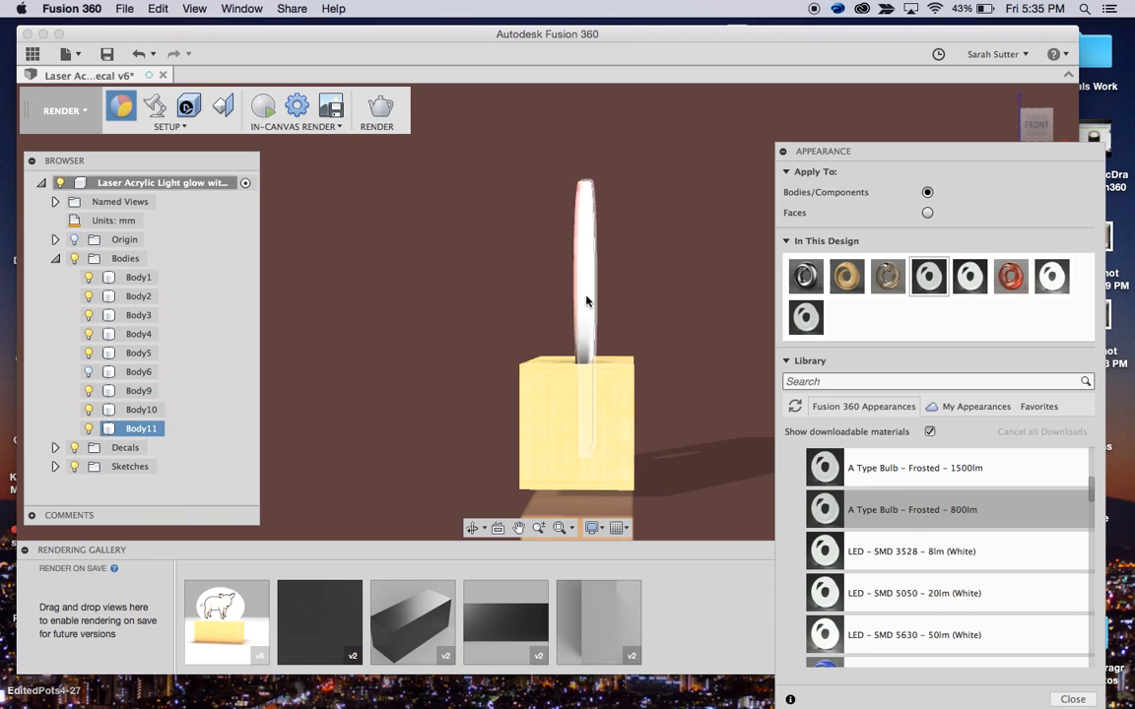
Turn on the visibility of Body6, the long side panel of the wooden box below the white pig face.
click(88, 372)
click(88, 373)
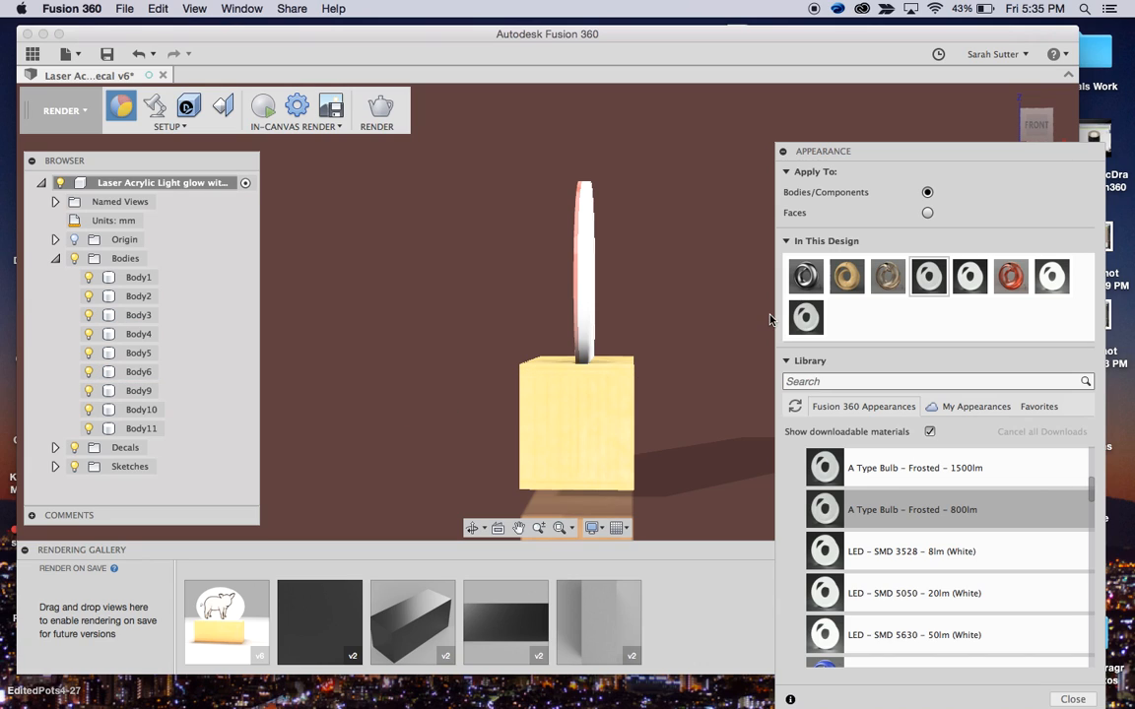
click(1026, 131)
mouse_move(1026, 131)
mouse_down()
mouse_move(1060, 132)
mouse_move(13, 109)
mouse_move(27, 149)
mouse_move(46, 154)
mouse_move(38, 136)
mouse_up()
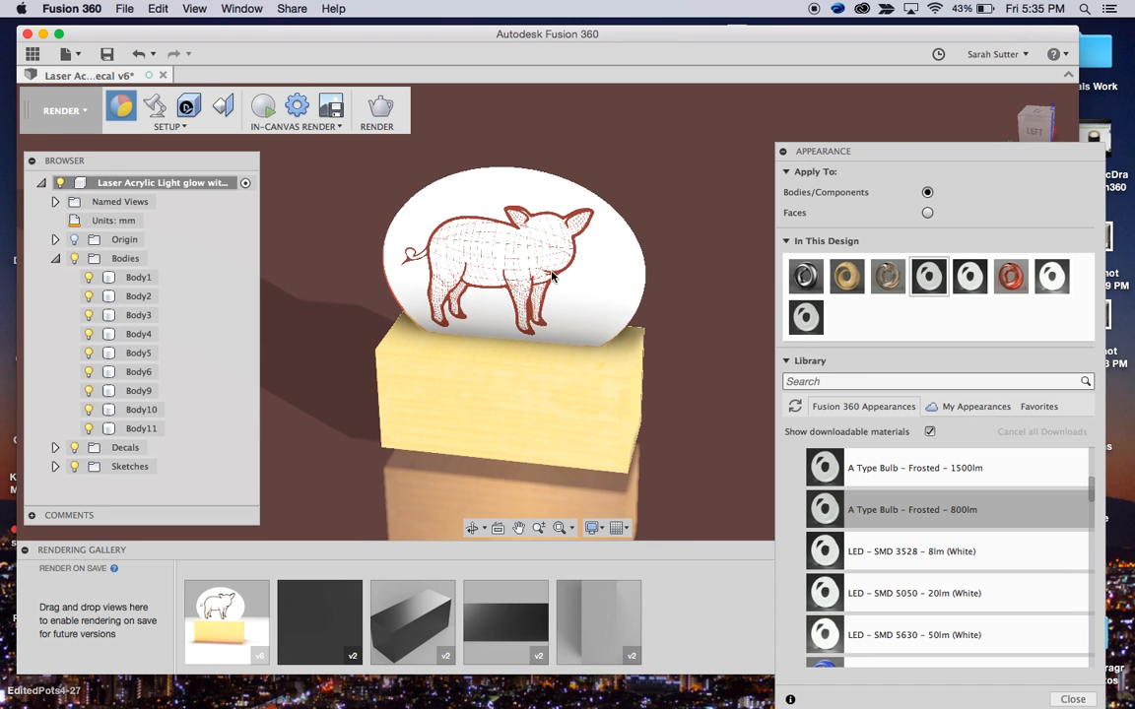
click(458, 354)
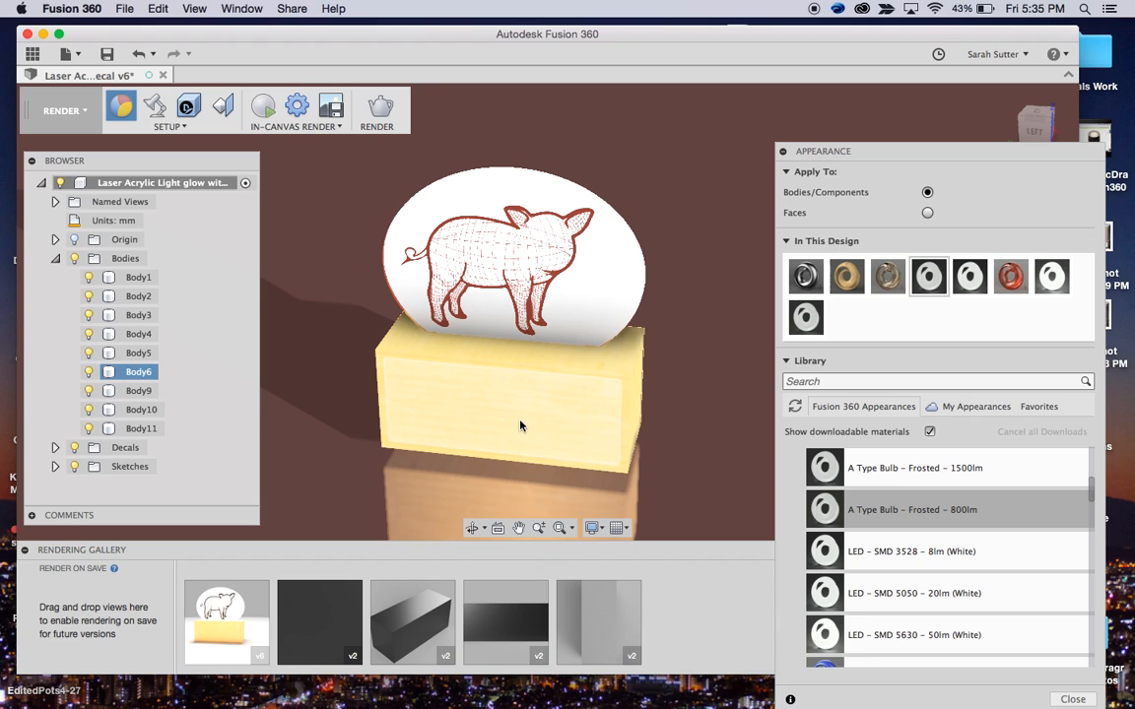
click(436, 296)
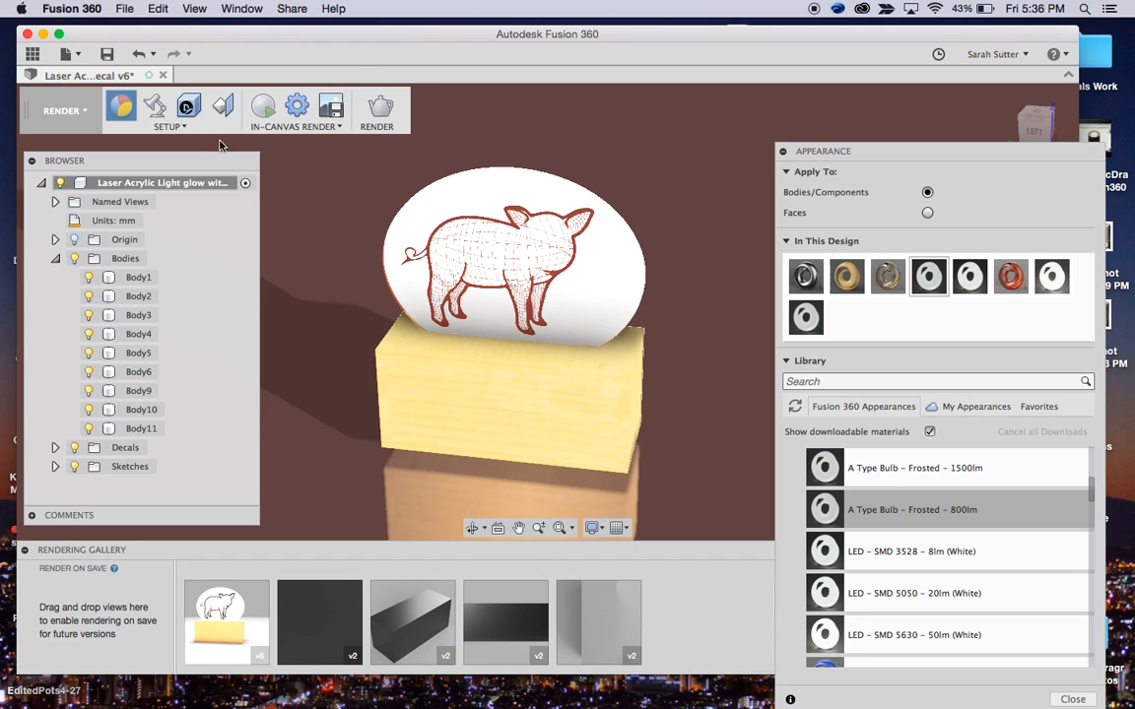
Lower the scene's environment brightness to 0 lx and collapse the browser and scene settings.
click(155, 107)
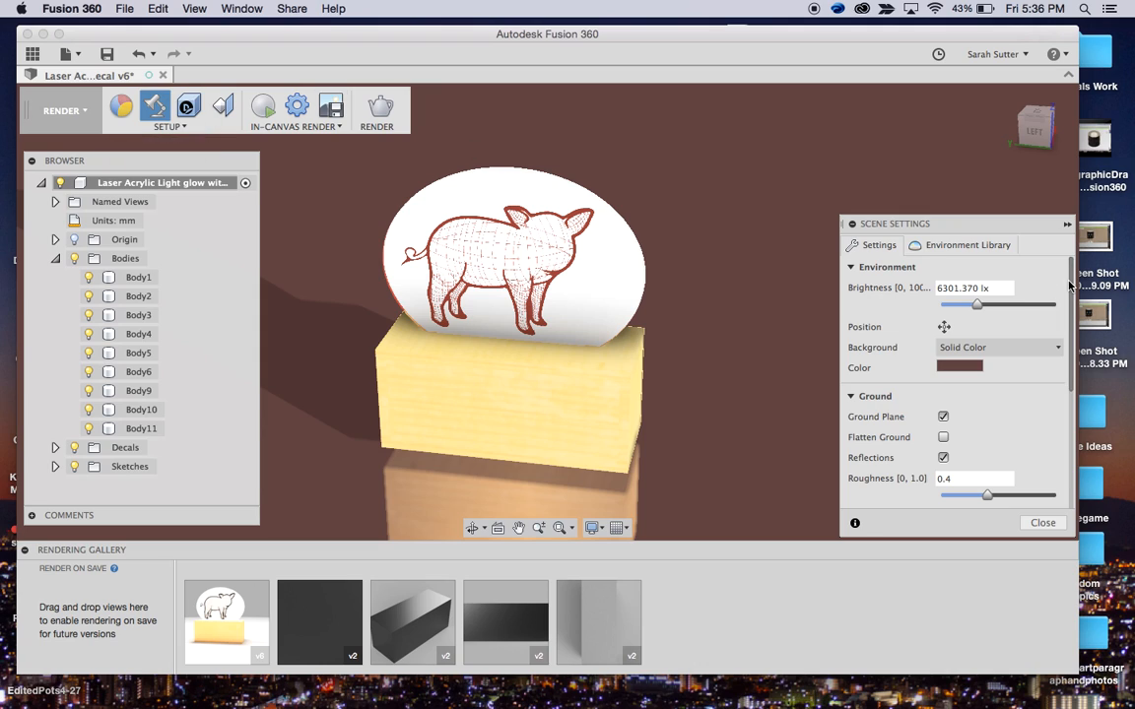
drag(968, 308, 936, 319)
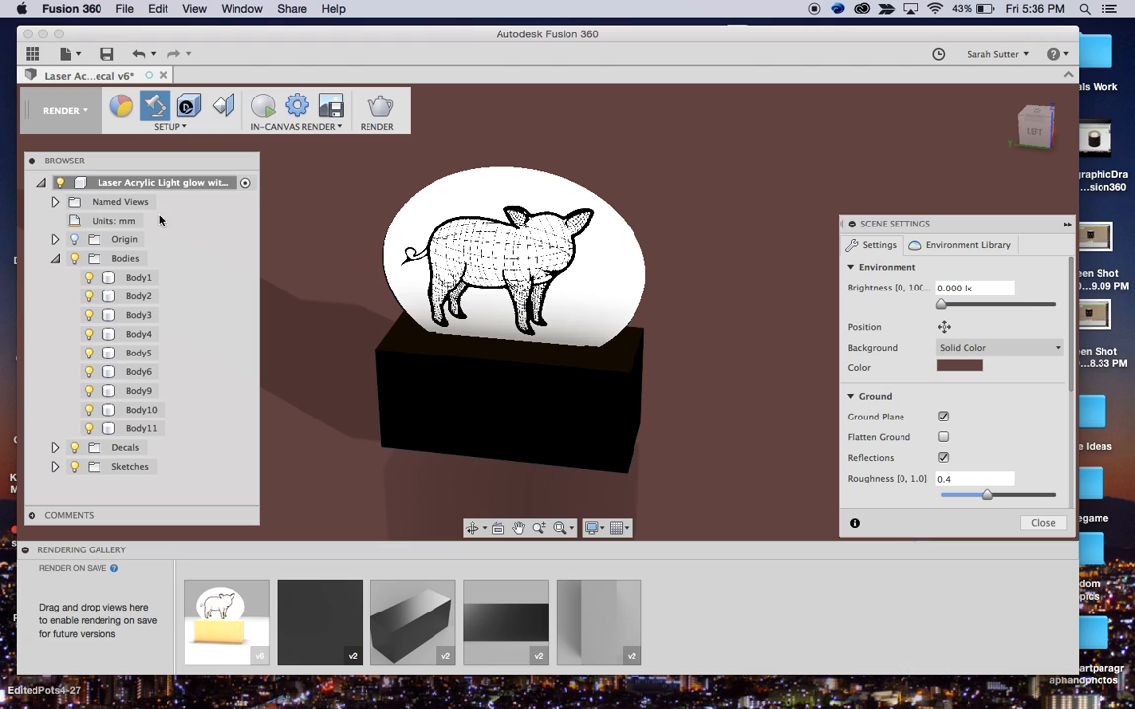
click(32, 161)
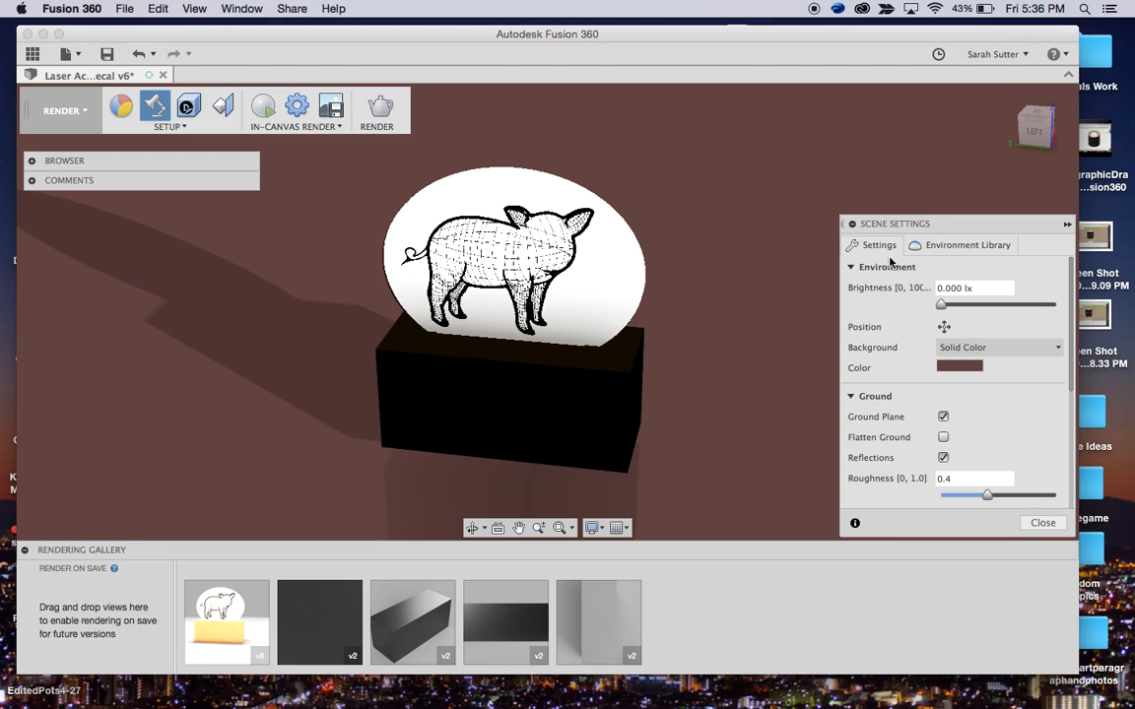
click(1067, 224)
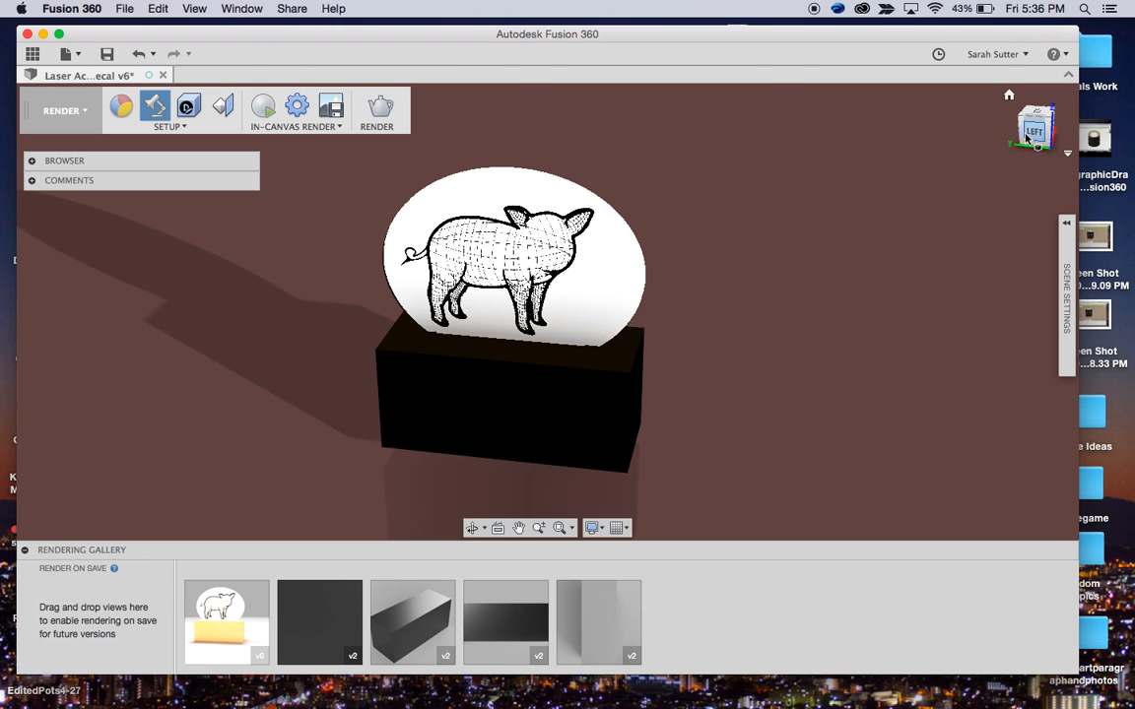
Capture an angled view of the glowing pig as a PNG at the current document window size, keeping the suggested file name.
mouse_move(1036, 133)
mouse_down()
mouse_move(1055, 116)
mouse_move(1077, 134)
mouse_move(1126, 121)
mouse_move(1021, 104)
mouse_move(931, 110)
mouse_move(887, 152)
mouse_move(958, 118)
mouse_move(930, 112)
mouse_move(1109, 113)
mouse_move(921, 124)
mouse_up()
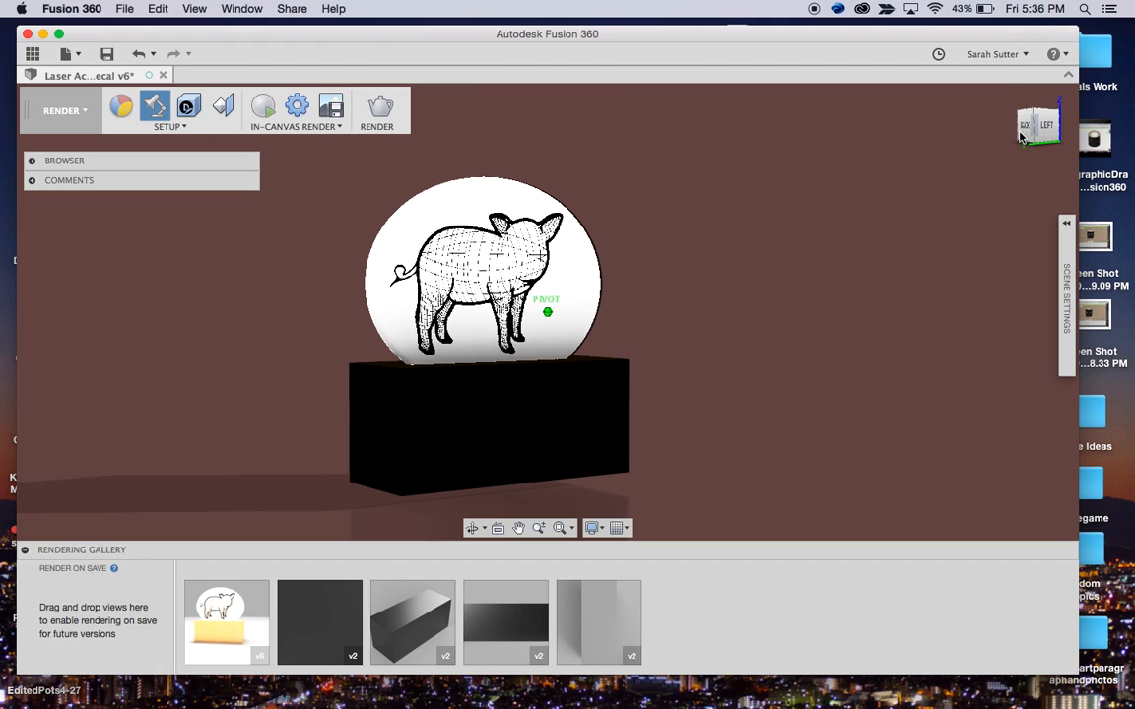
click(333, 110)
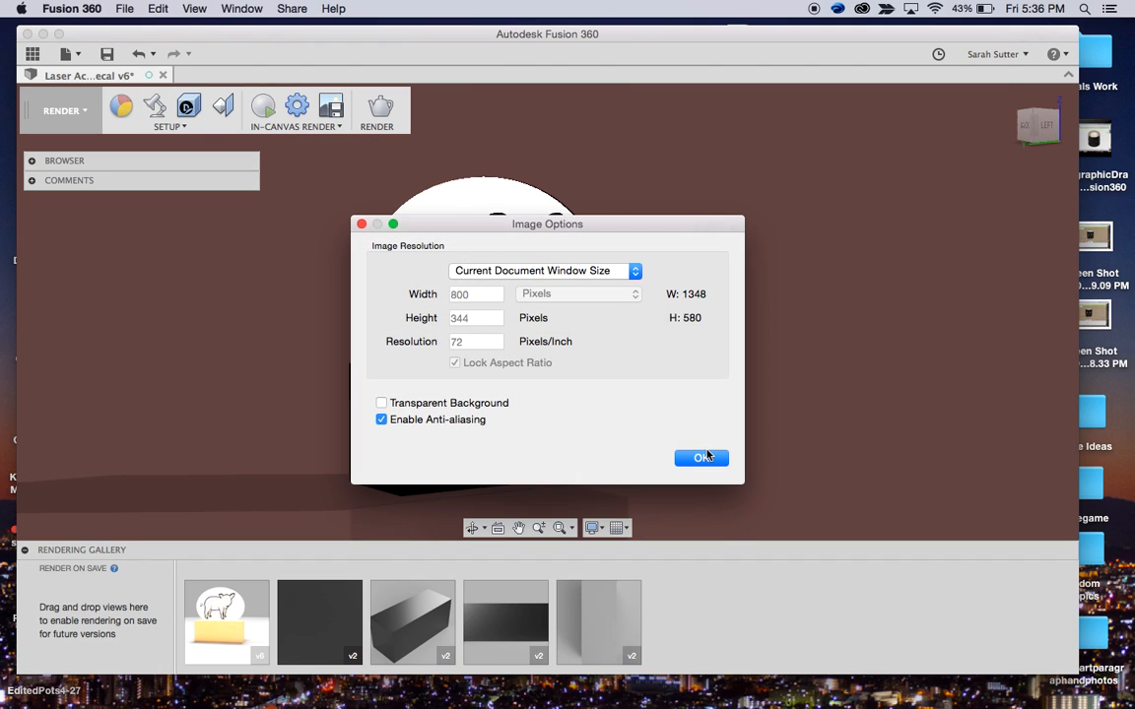
click(702, 459)
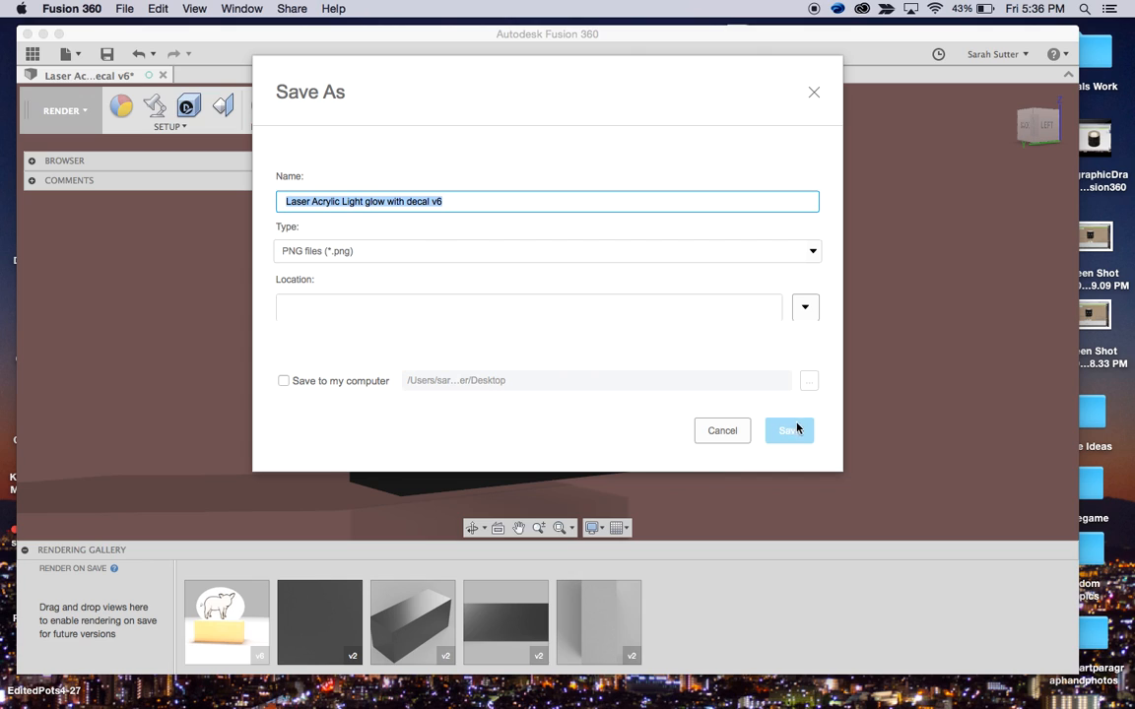
click(796, 430)
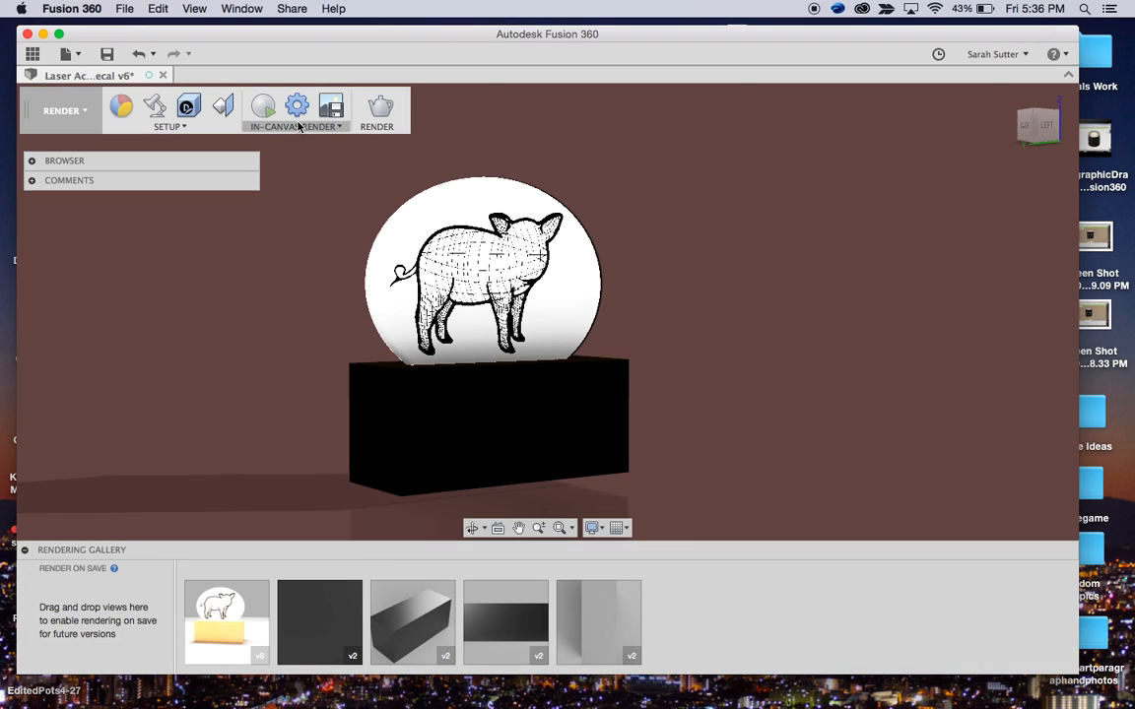
Start an in-canvas render of the light box.
click(295, 126)
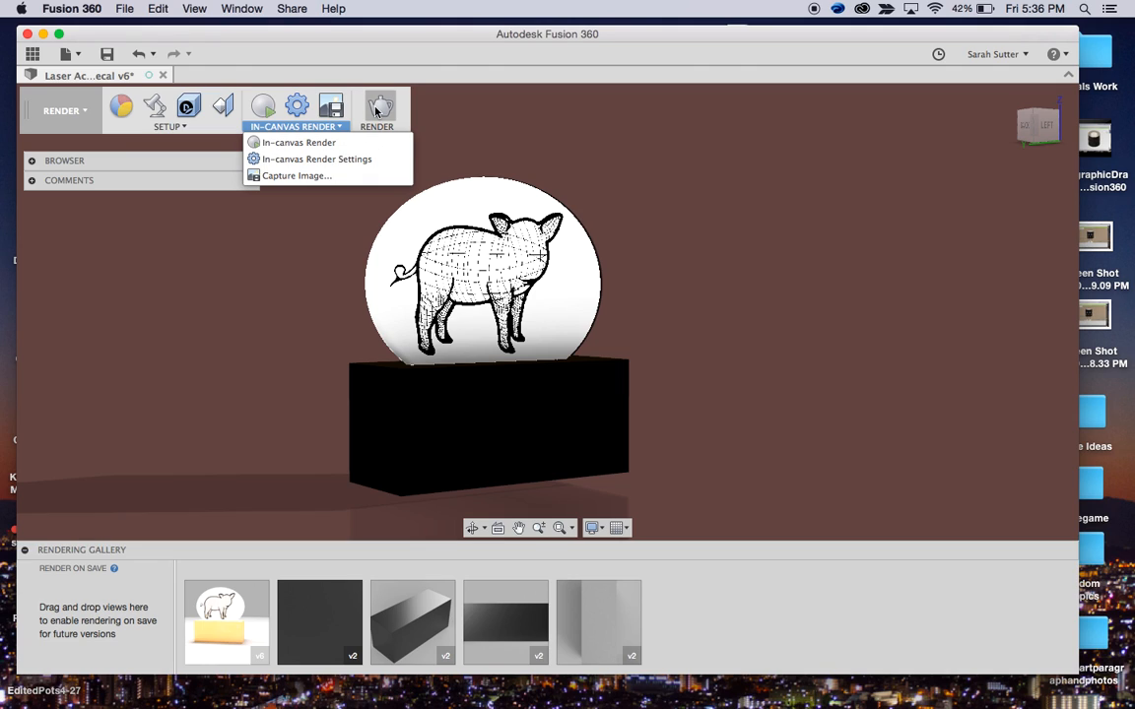
click(288, 144)
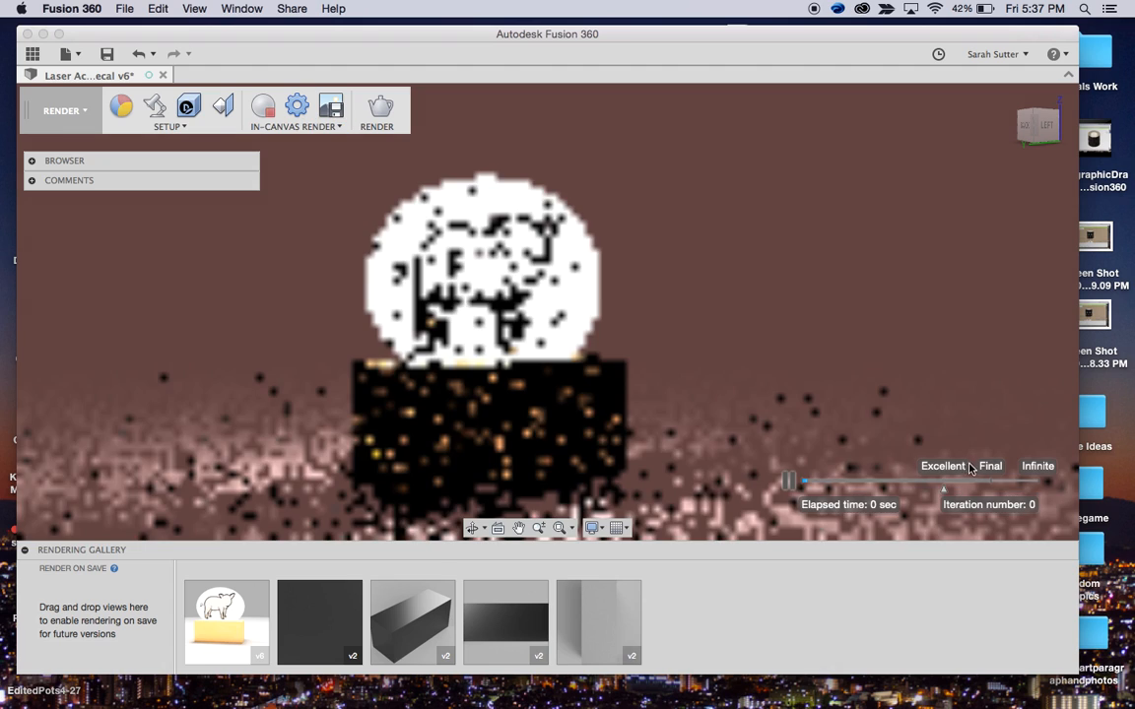